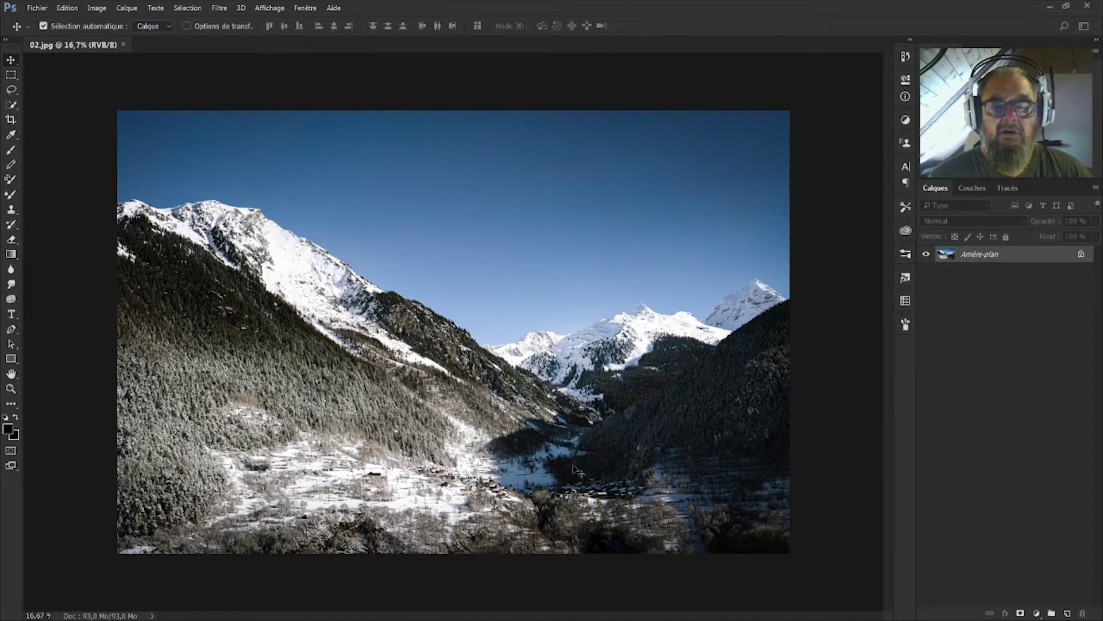
Step: Convert the locked background into a regular layer, duplicate it, and hide the original Calque 0
left_click(1081, 254)
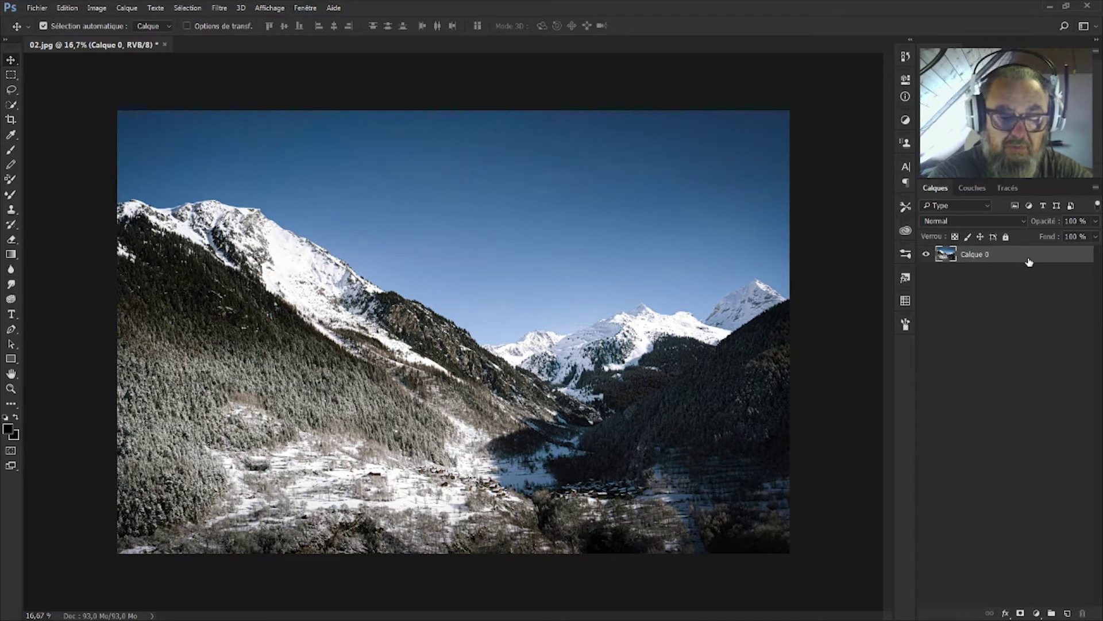
key("ctrl+j")
left_click(925, 272)
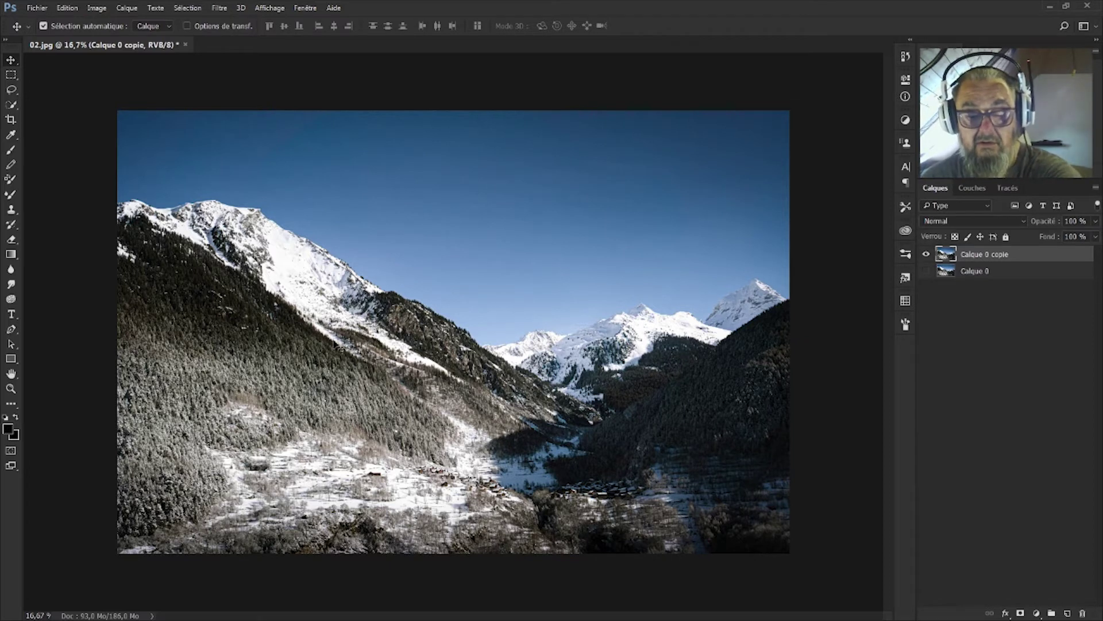
Step: Trace the mountain skyline on Calque 0 copie with Pen tool anchor points, from the photo's left edge to its right edge
key("p")
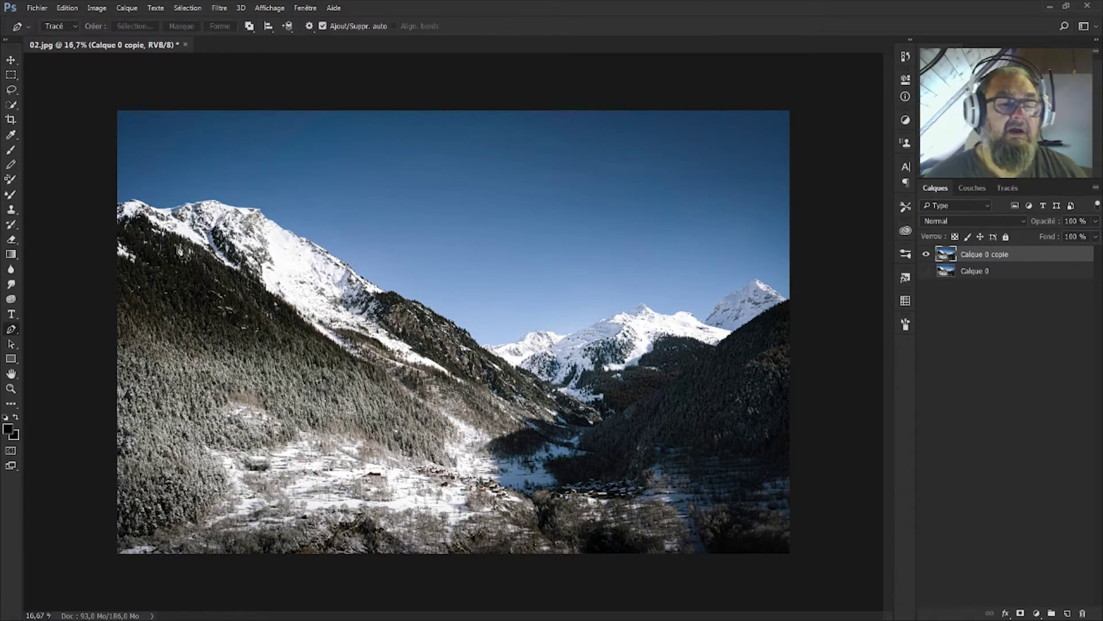
left_click(118, 206)
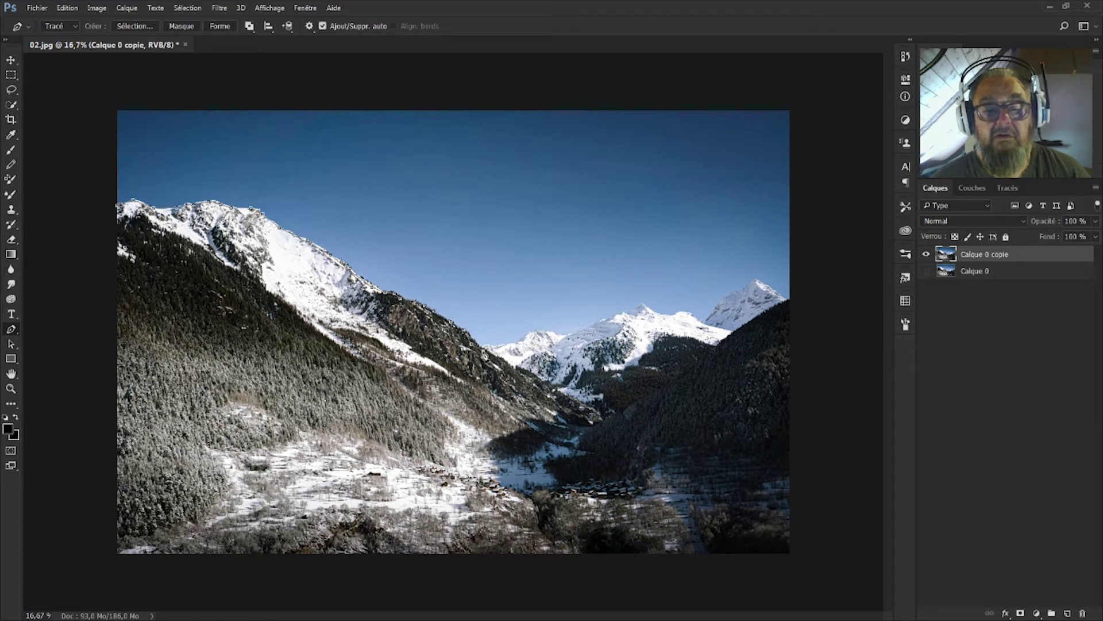
left_click(527, 332)
left_click(558, 336)
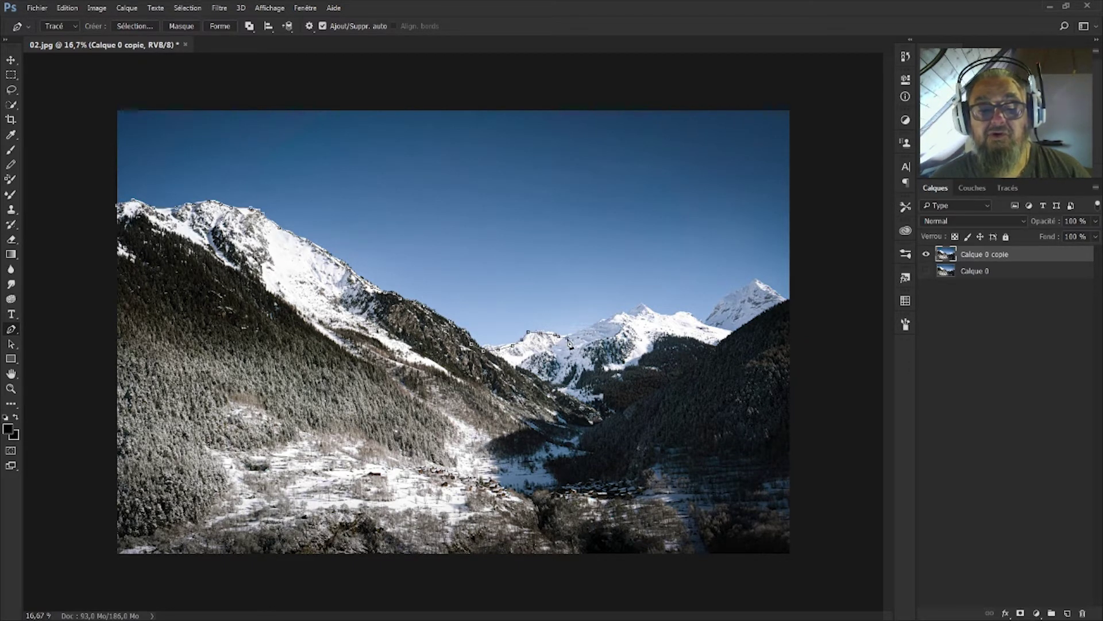
left_click(575, 332)
left_click(592, 325)
left_click(607, 319)
left_click(618, 314)
left_click(627, 310)
left_click(635, 313)
left_click(641, 306)
left_click(647, 309)
left_click(656, 314)
left_click(667, 316)
left_click(681, 313)
left_click(687, 312)
left_click(694, 317)
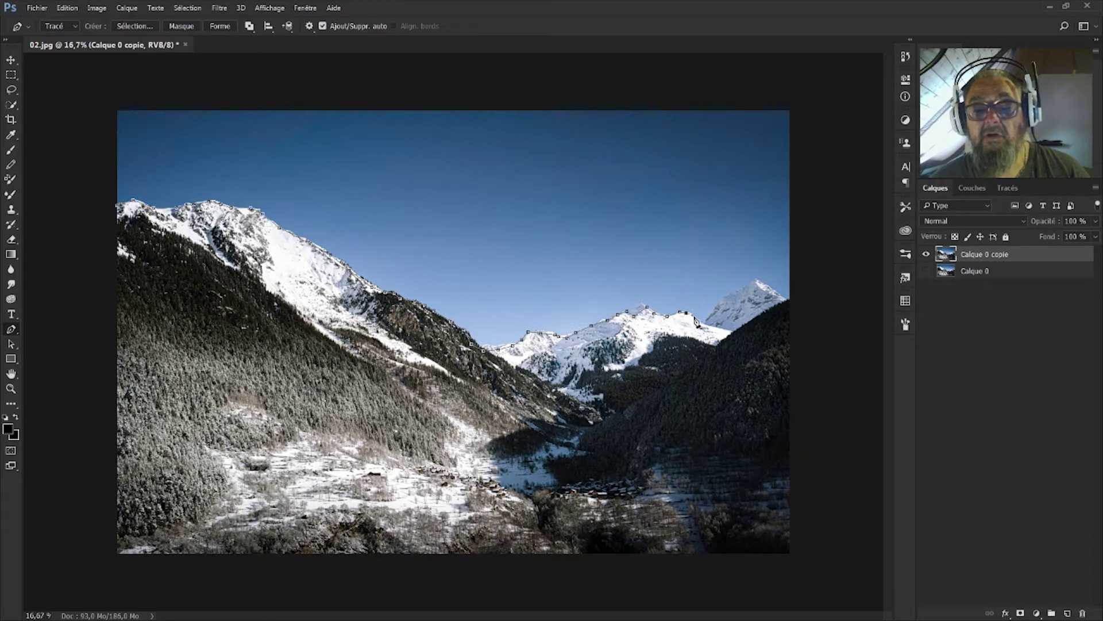
left_click(704, 325)
left_click(722, 302)
left_click(735, 294)
left_click(747, 284)
left_click(755, 281)
left_click(786, 300)
Step: Continue the path outside the canvas around the sky and close it at the starting anchor point
left_click(806, 303)
left_click(837, 157)
left_click(822, 74)
left_click(117, 72)
left_click(82, 164)
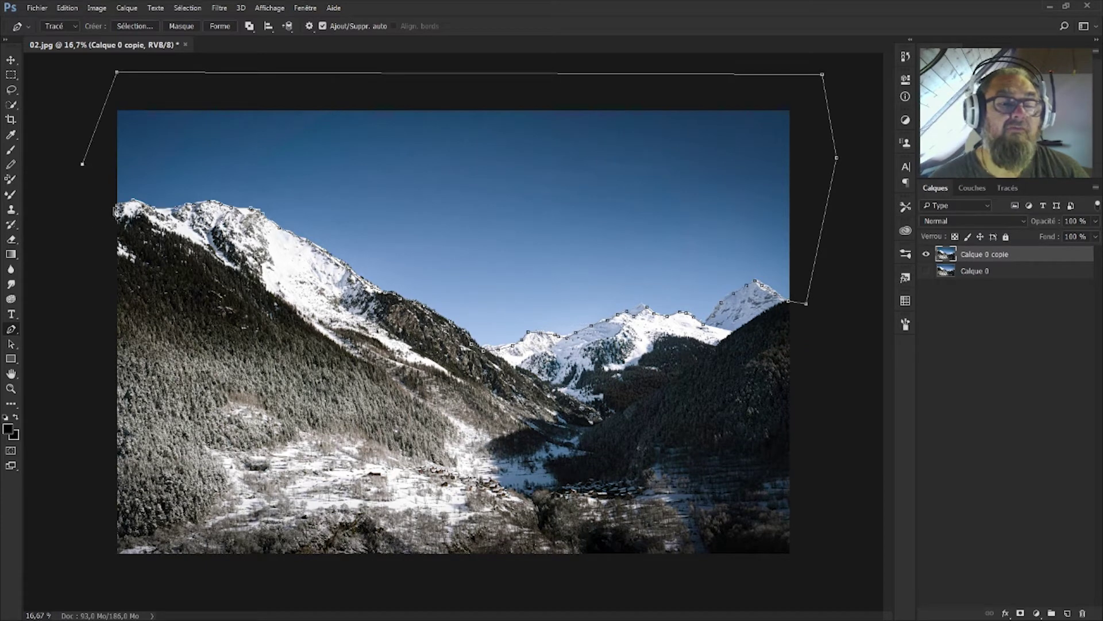
left_click(116, 205)
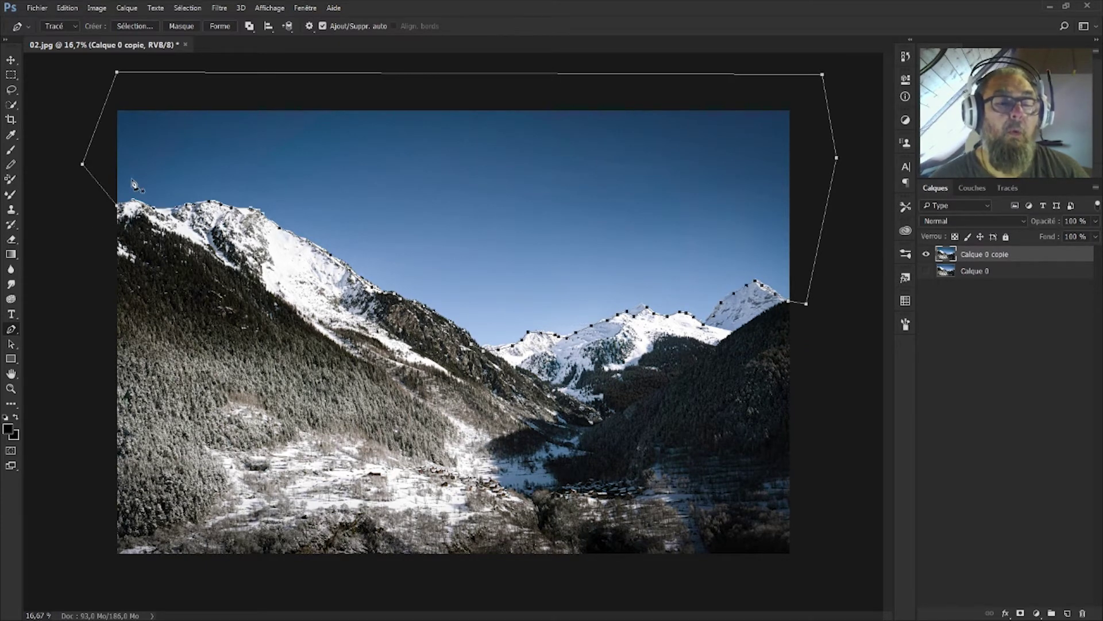
Step: Convert the path into a new selection, delete the sky from Calque 0 copie, and deselect
right_click(136, 179)
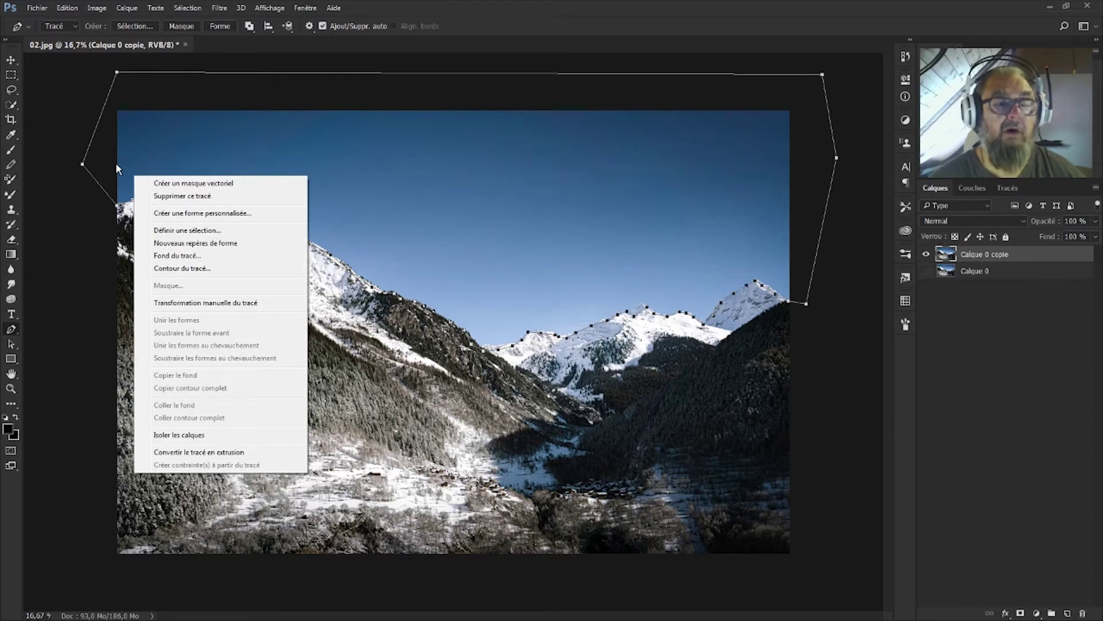
left_click(215, 231)
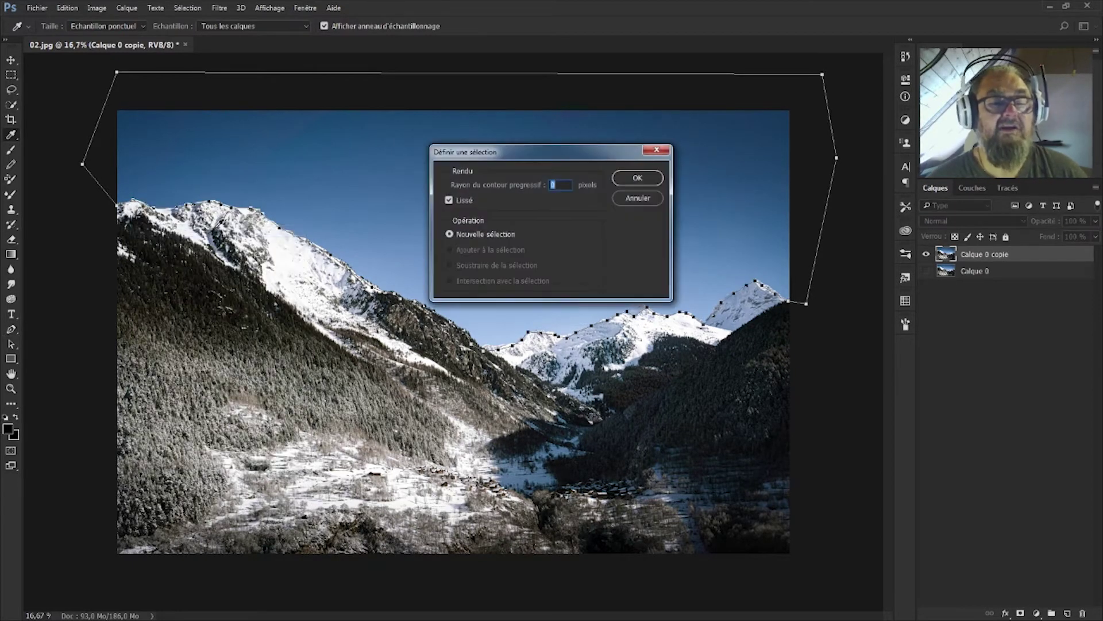
key("Return")
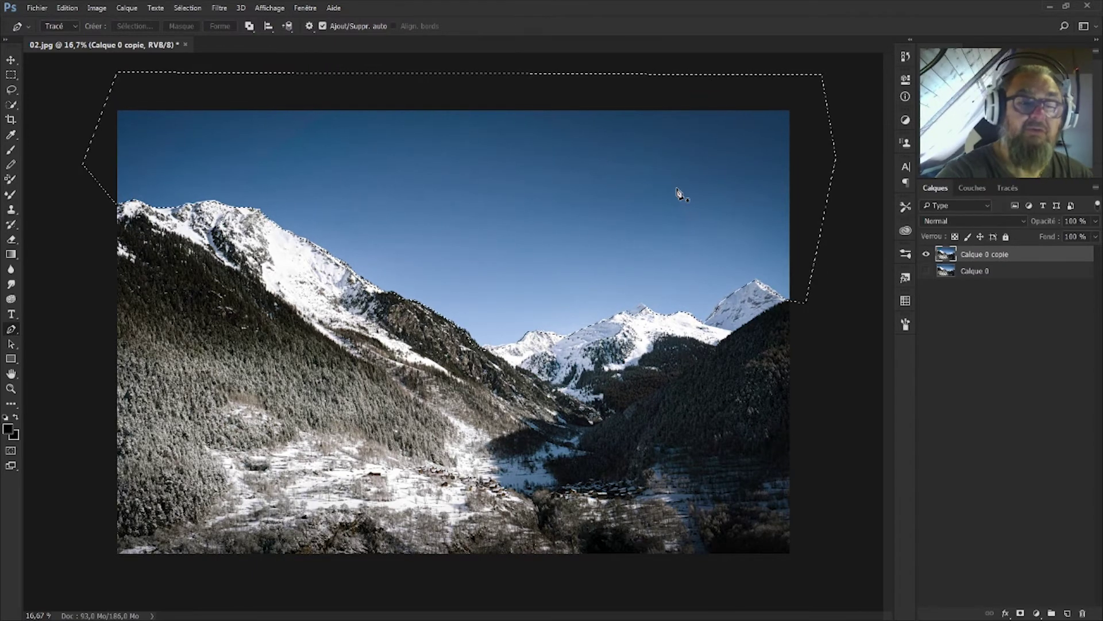
key("Delete")
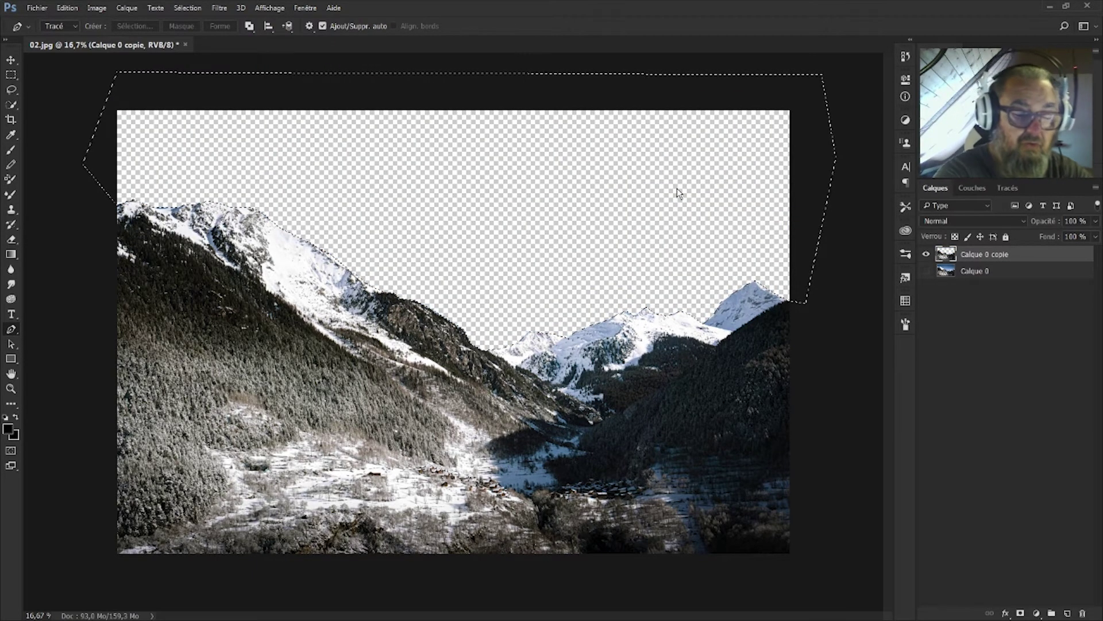
key("ctrl+d")
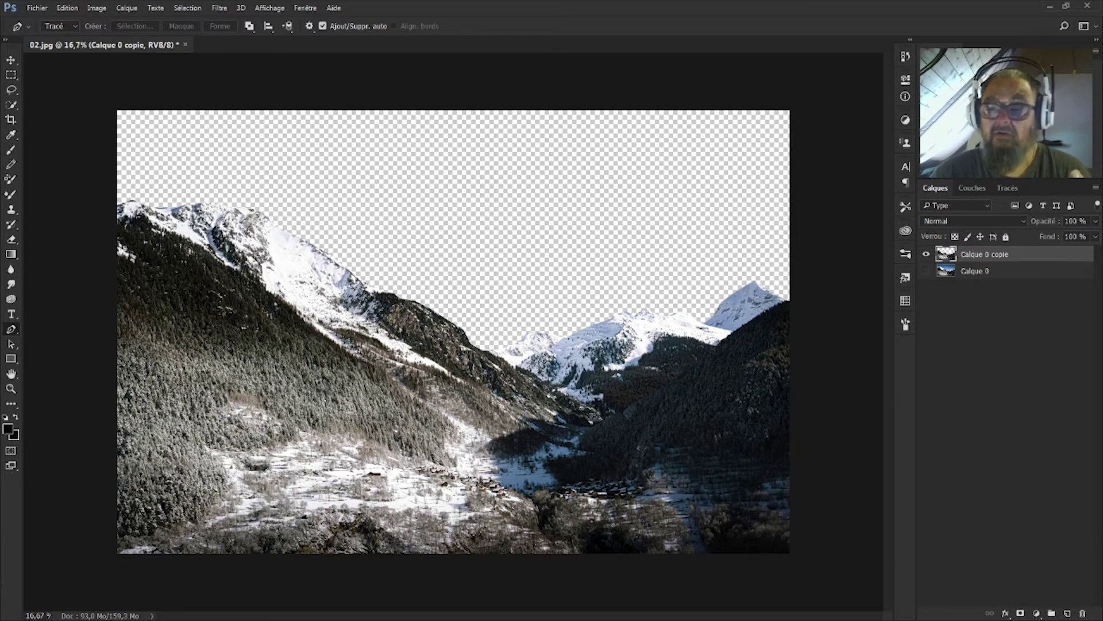
Step: Place the cloud image 01, enlarge it to about 1930% to cover the sky area, and move its layer beneath Calque 0 copie
left_click_drag(1102, 276, 664, 269)
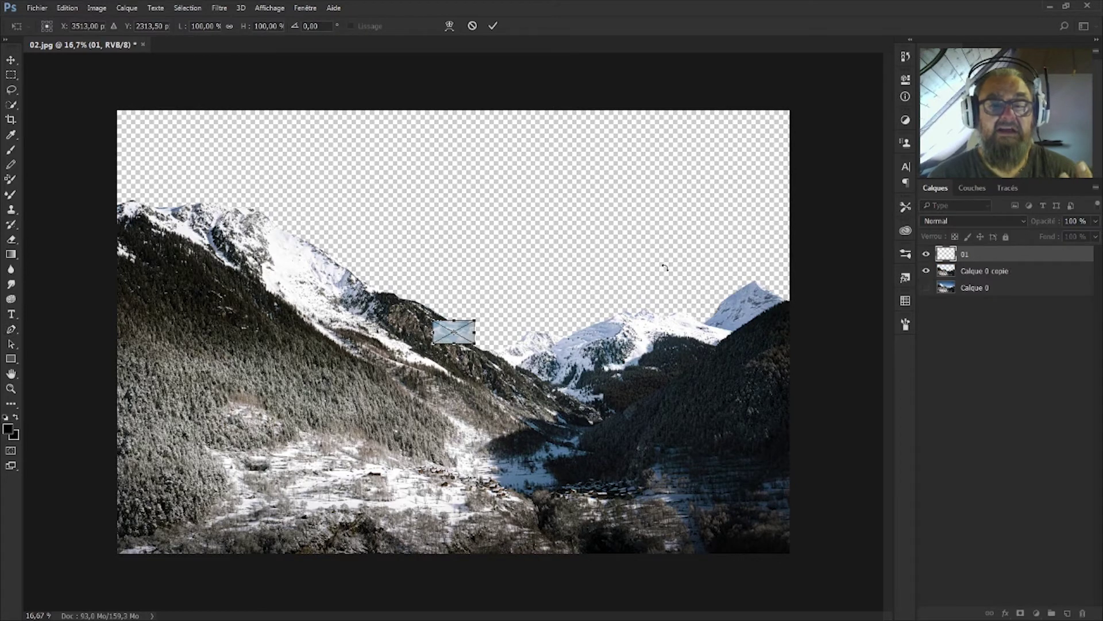
left_click_drag(475, 320, 785, 146)
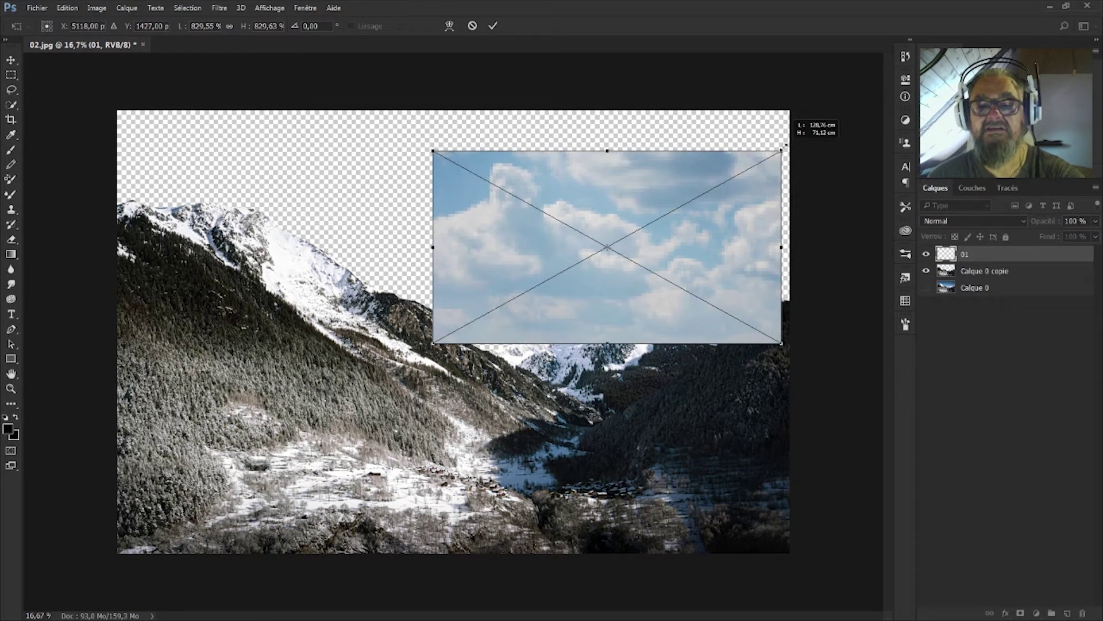
left_click_drag(785, 146, 876, 99)
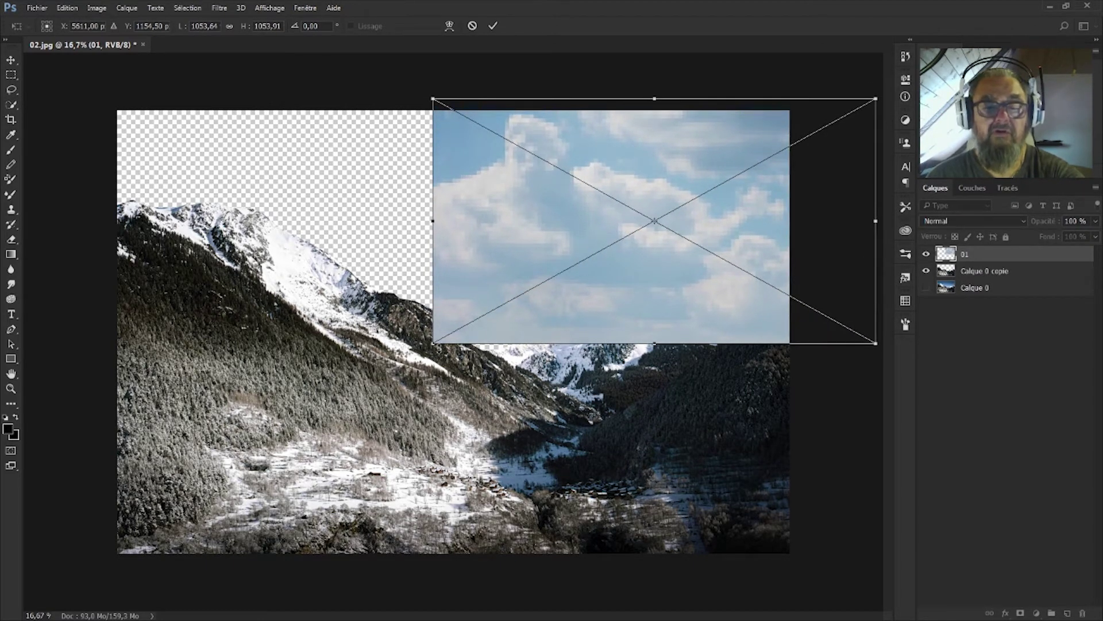
left_click_drag(433, 343, 64, 547)
left_click(11, 329)
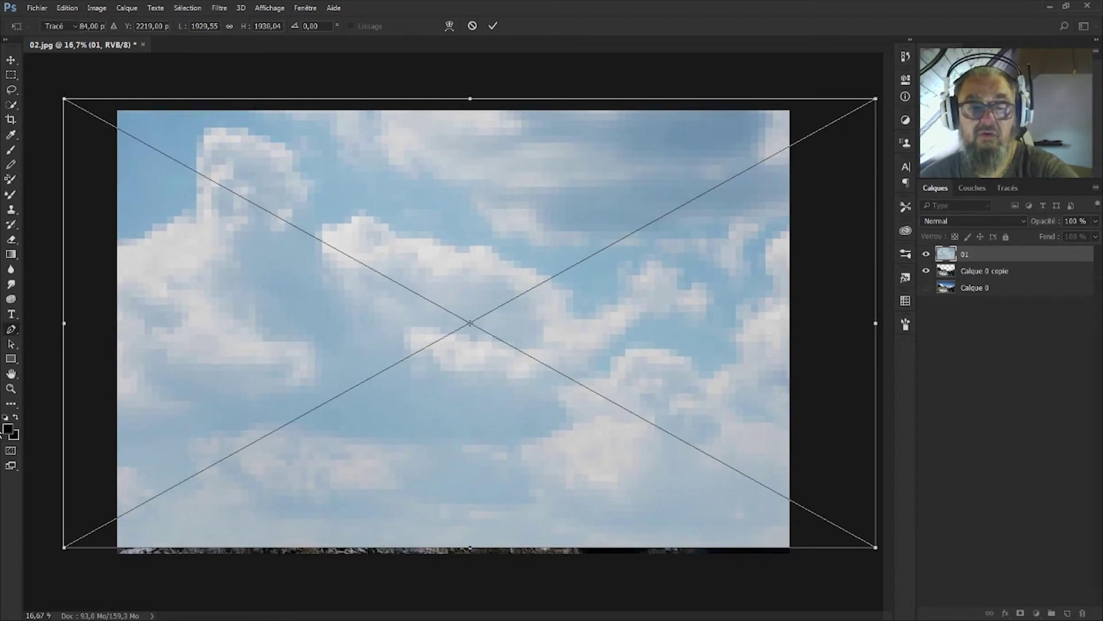
left_click_drag(1001, 256, 999, 276)
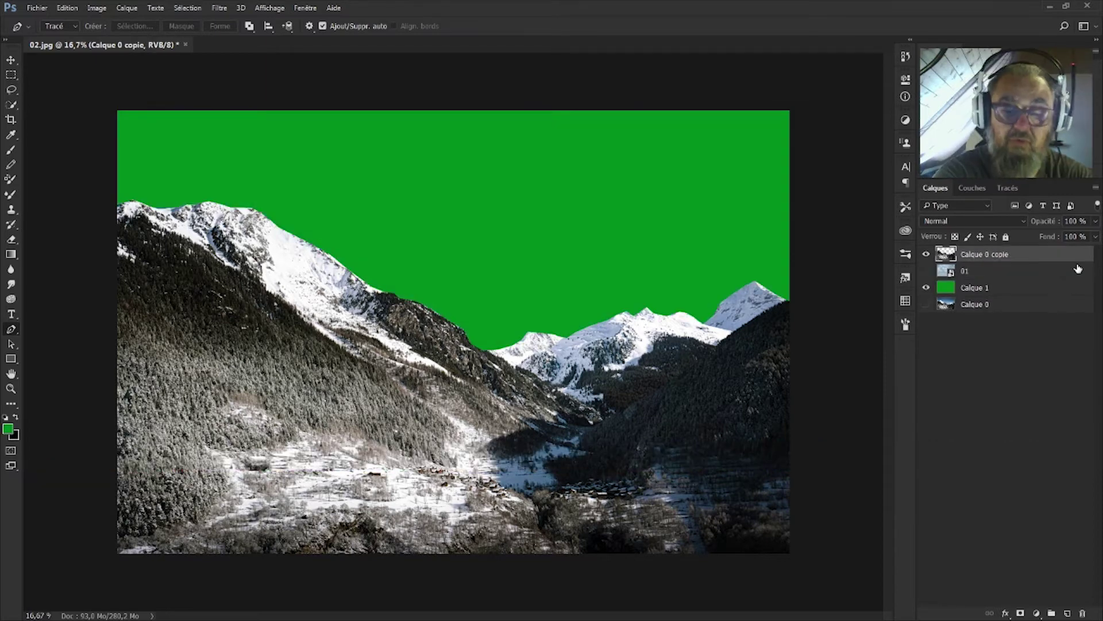
Step: Duplicate the mountain cutout layer, hide the upper duplicate, and select the lower Calque 0 copie
key("ctrl+j")
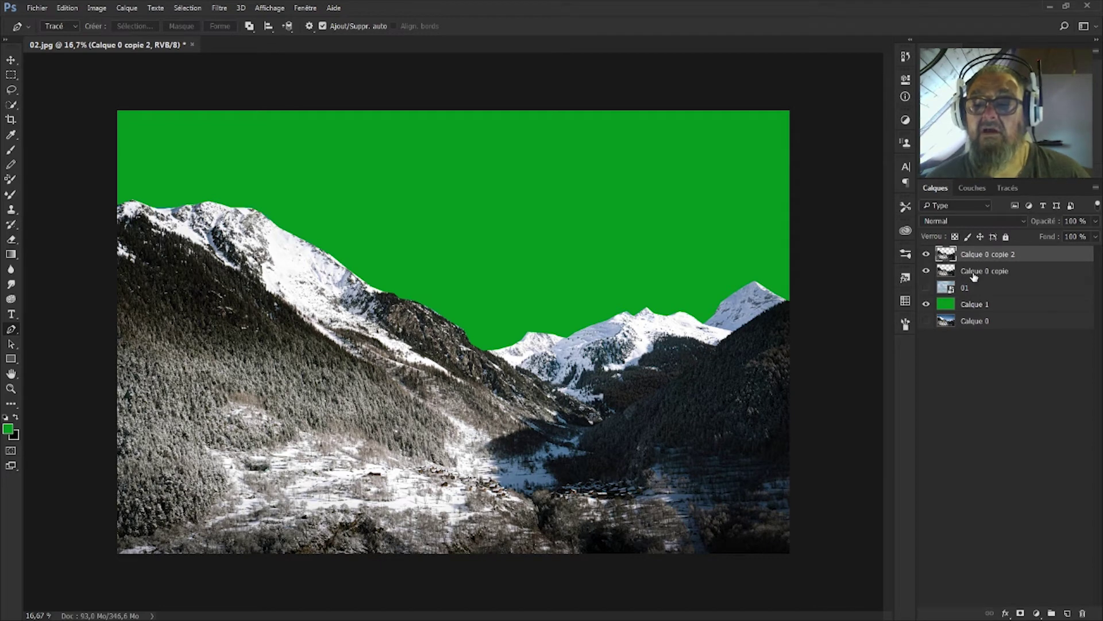
left_click(926, 255)
left_click(992, 272)
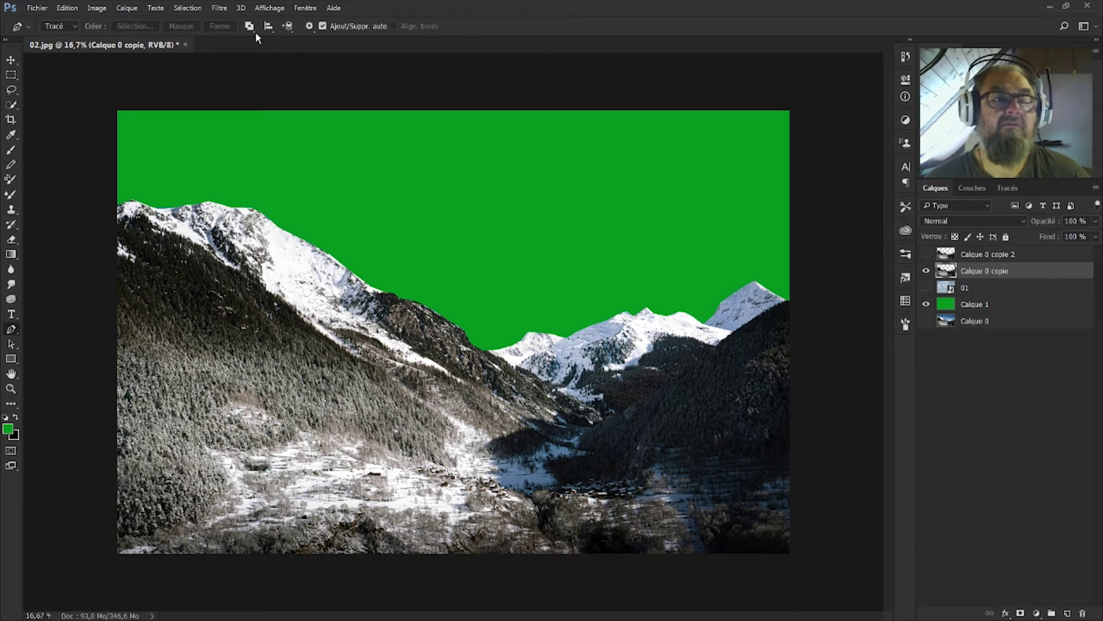
Step: Apply a Gaussian Blur with a radius of about 10 pixels to Calque 0 copie
left_click(218, 10)
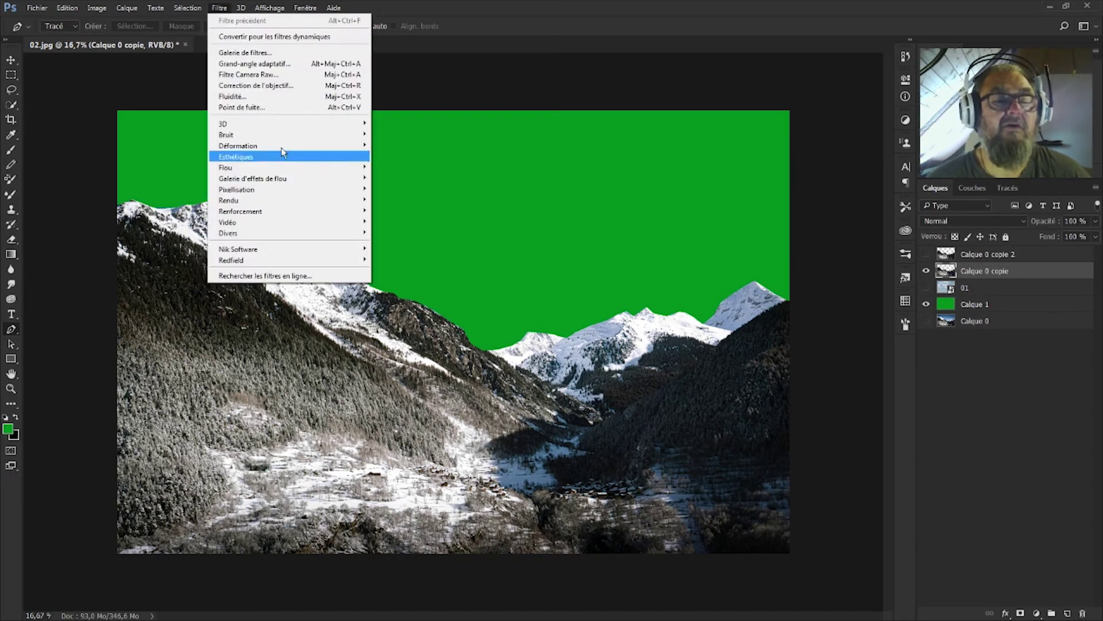
mouse_move(265, 173)
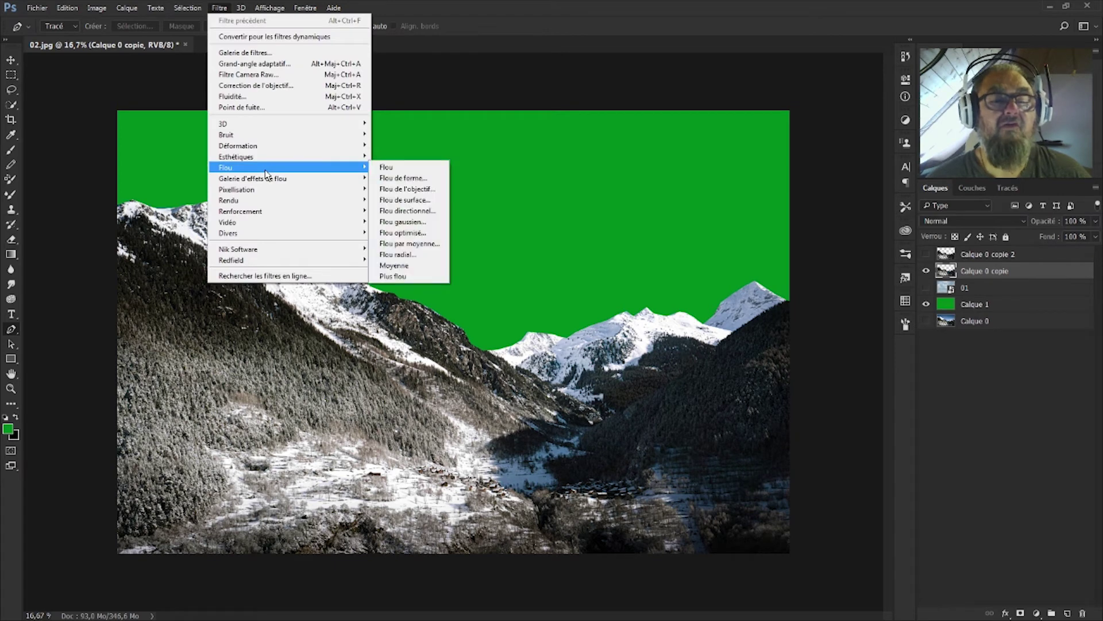
left_click(402, 221)
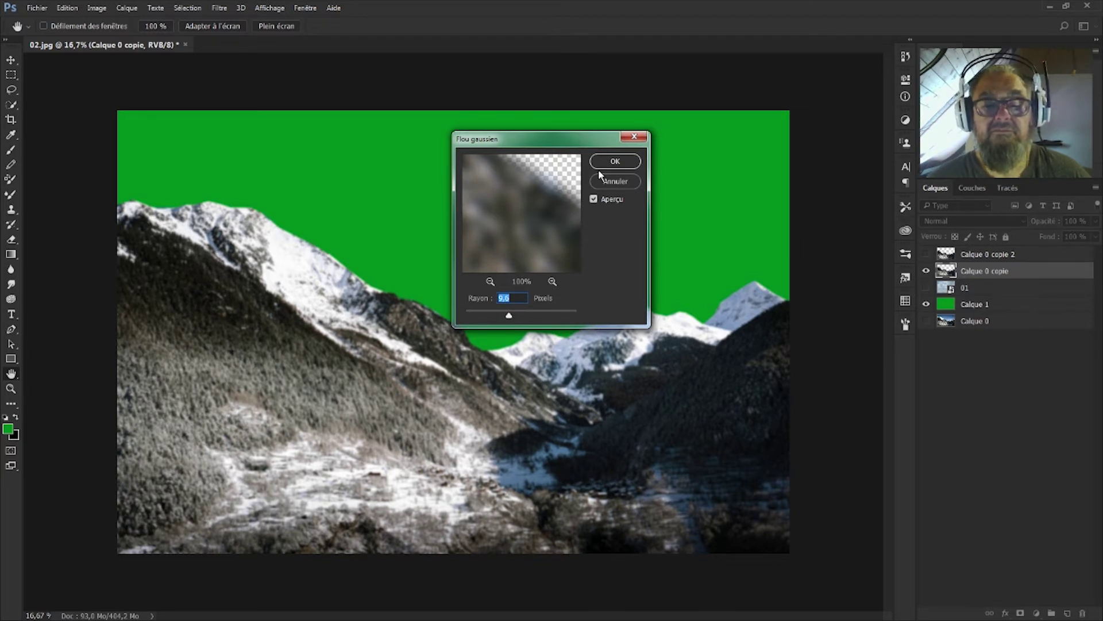
left_click(614, 161)
key("p")
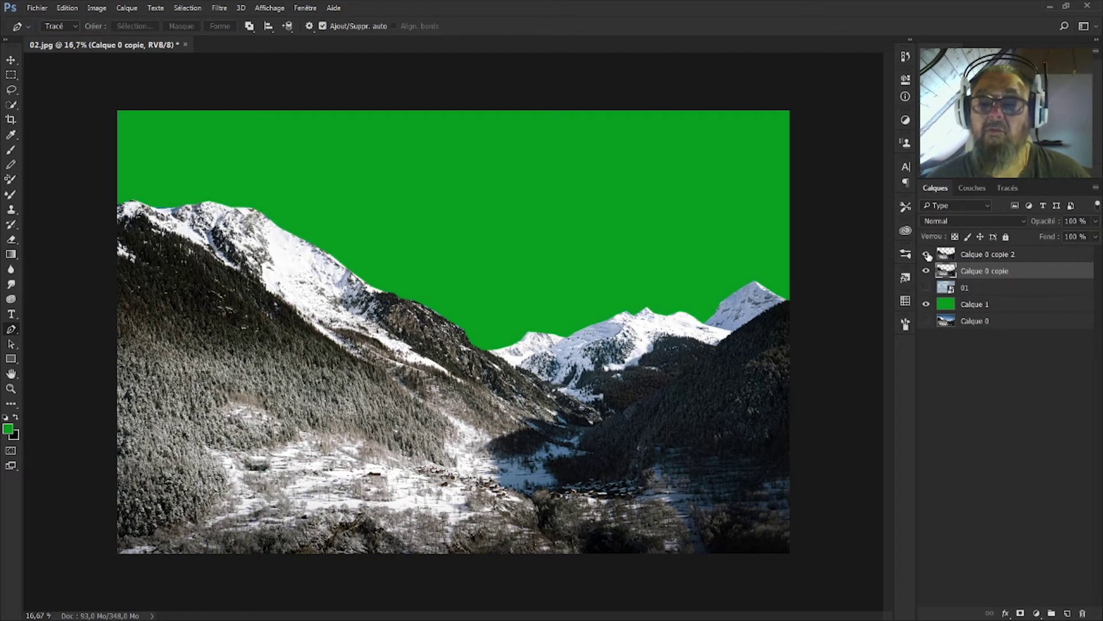
Step: Show the sharp Calque 0 copie 2 and add a white layer mask to it
left_click(926, 254)
left_click(926, 254)
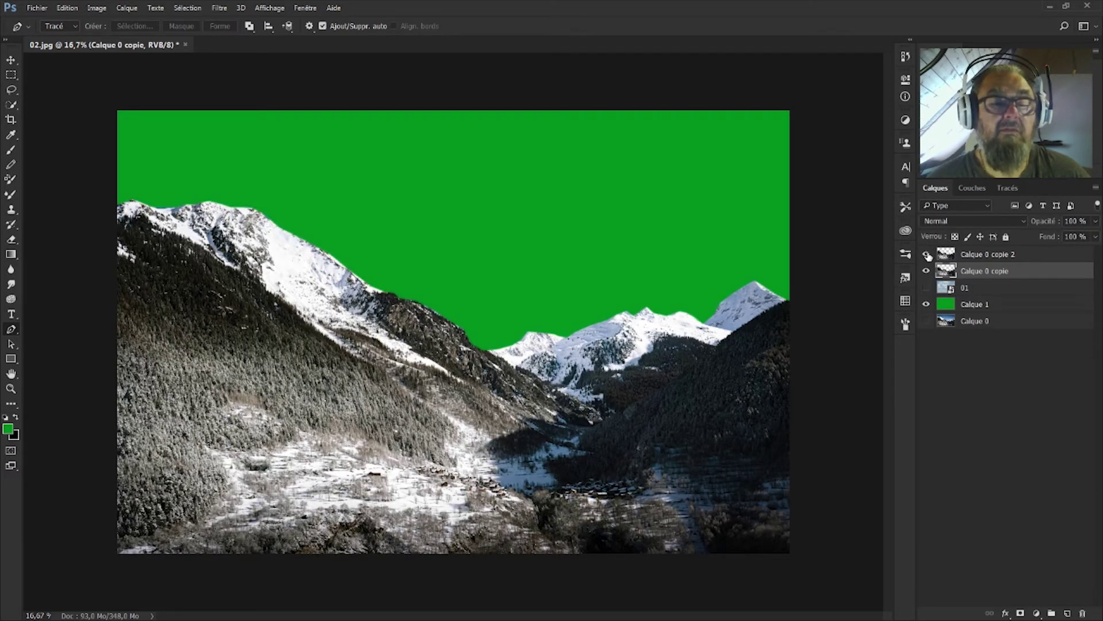
left_click(978, 257)
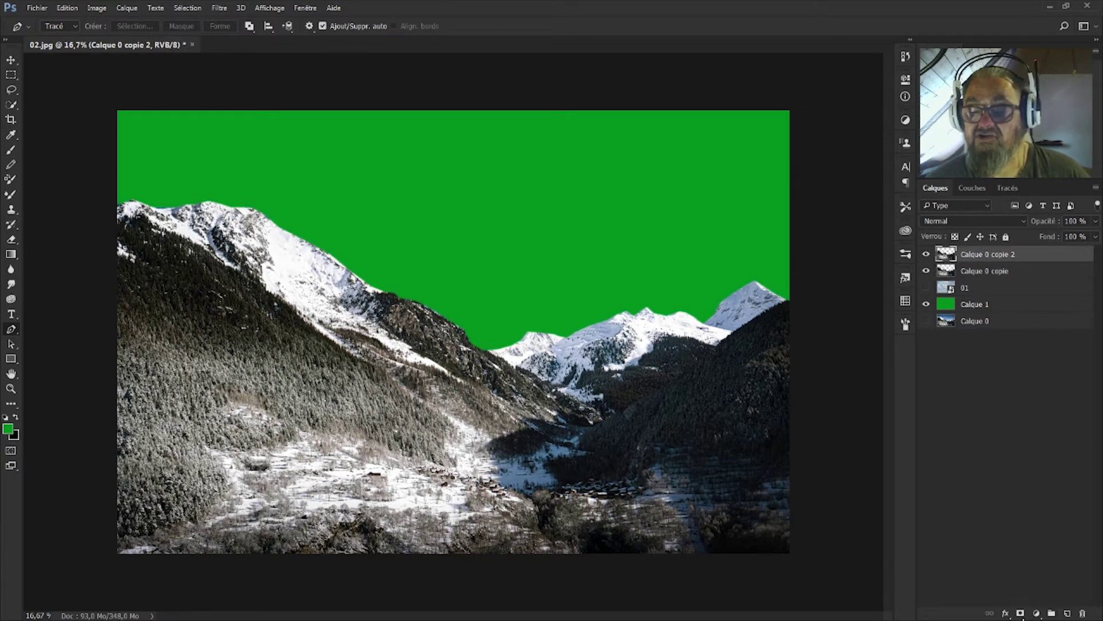
left_click(1019, 613)
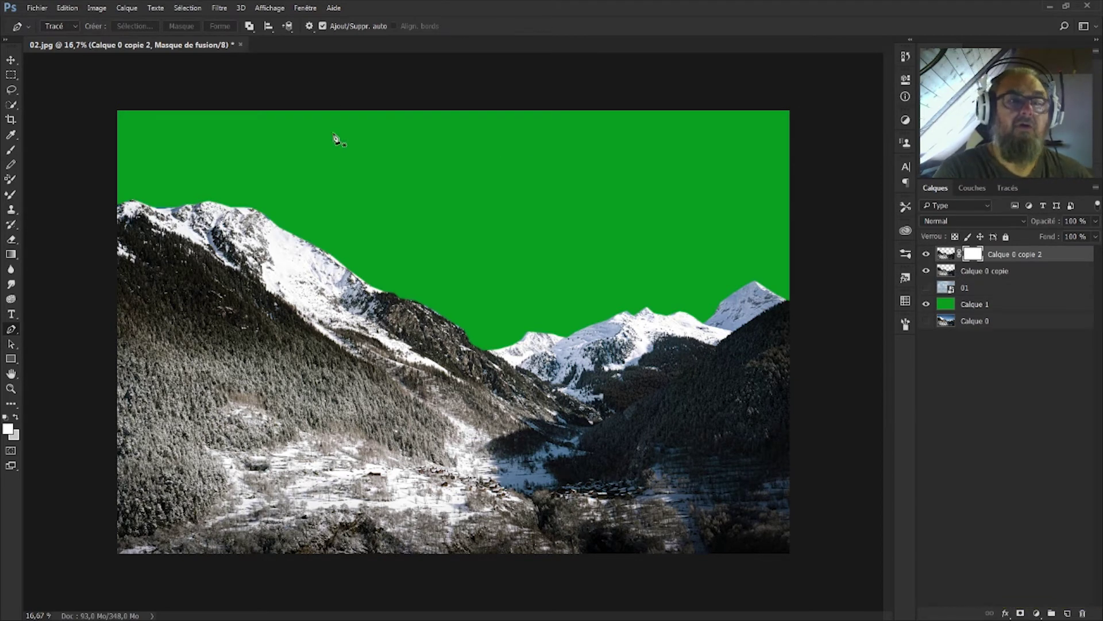
Step: Set up the Brush with the soft round 75 tip, enlarged to 190 px at 0% hardness
key("b")
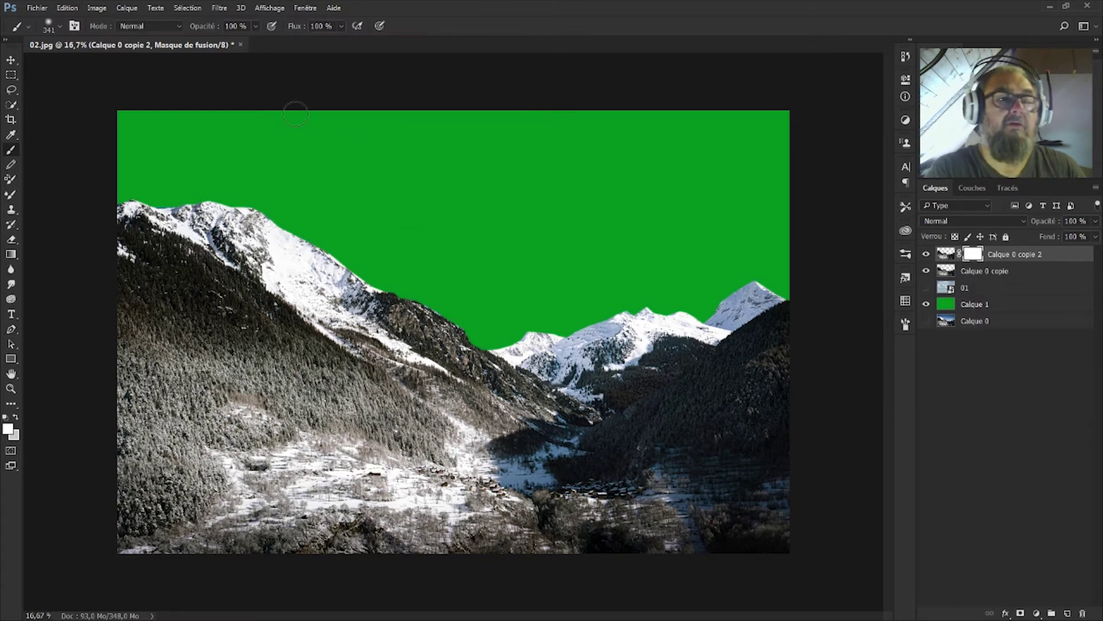
left_click(50, 29)
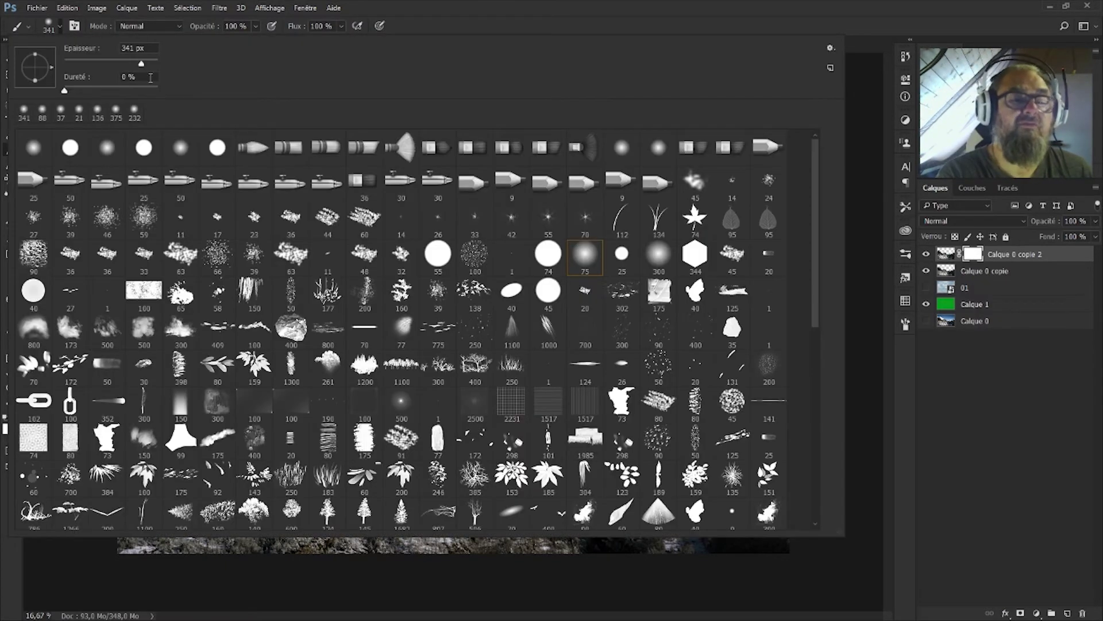
left_click(593, 270)
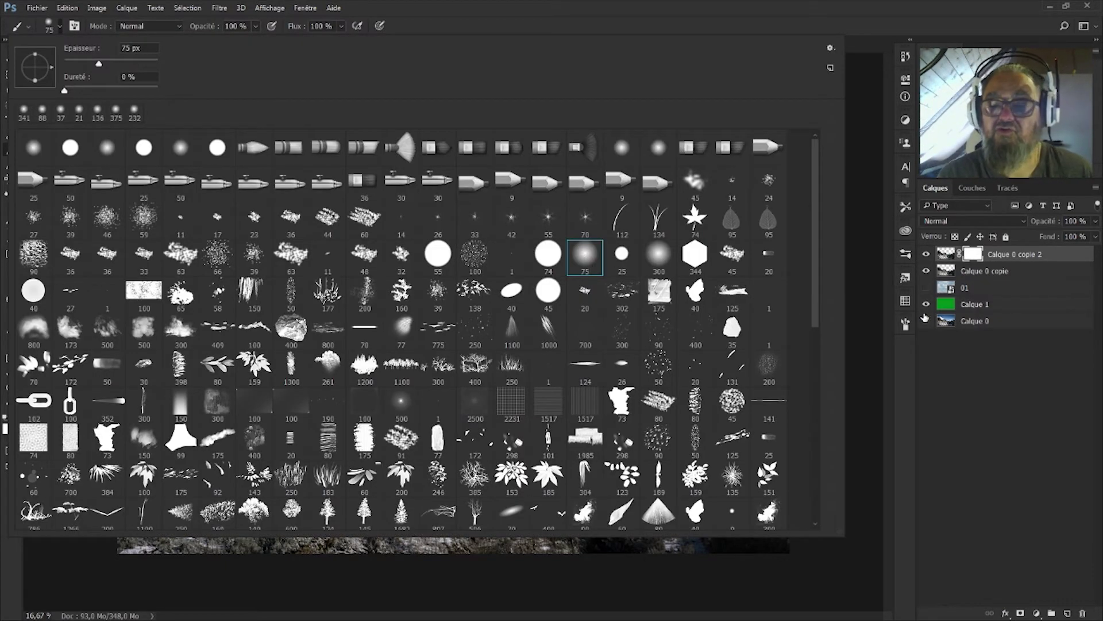
left_click(906, 324)
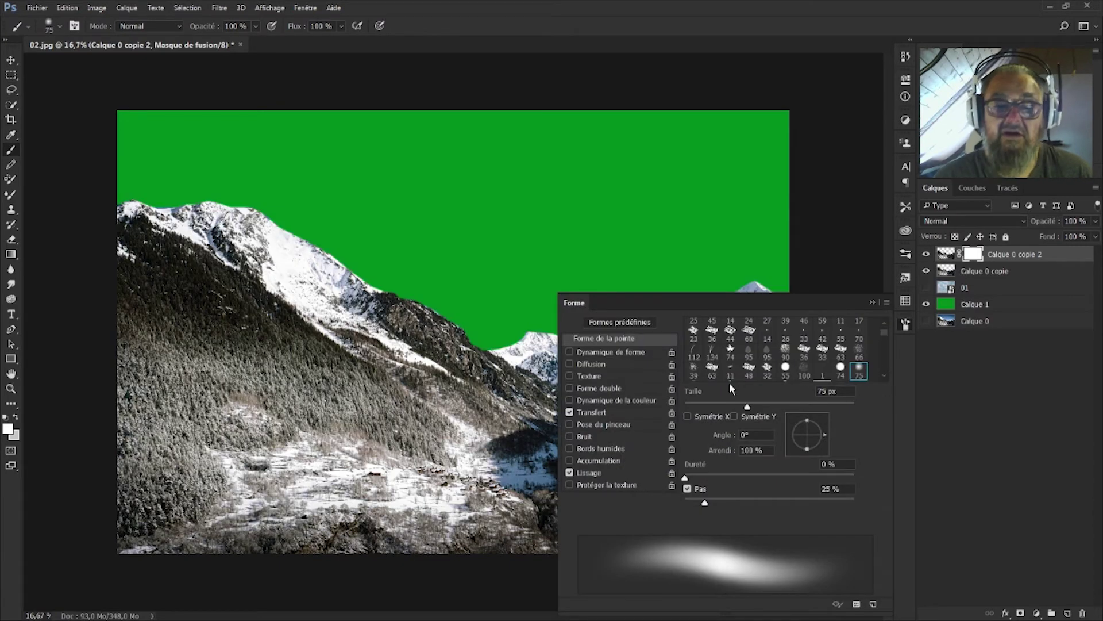
left_click_drag(770, 406, 809, 409)
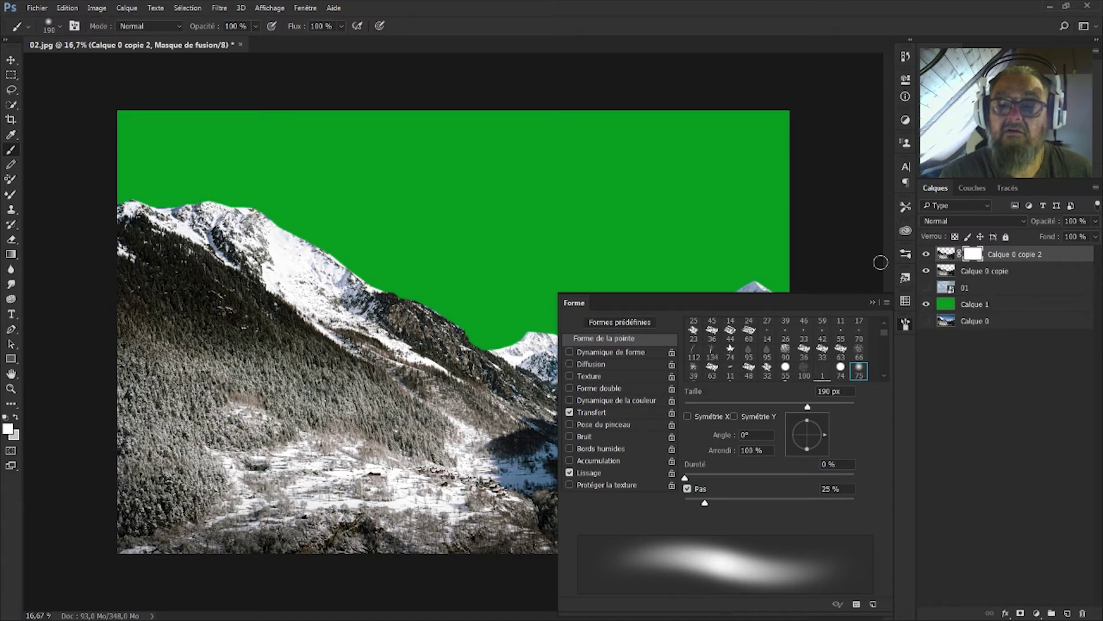
left_click(867, 308)
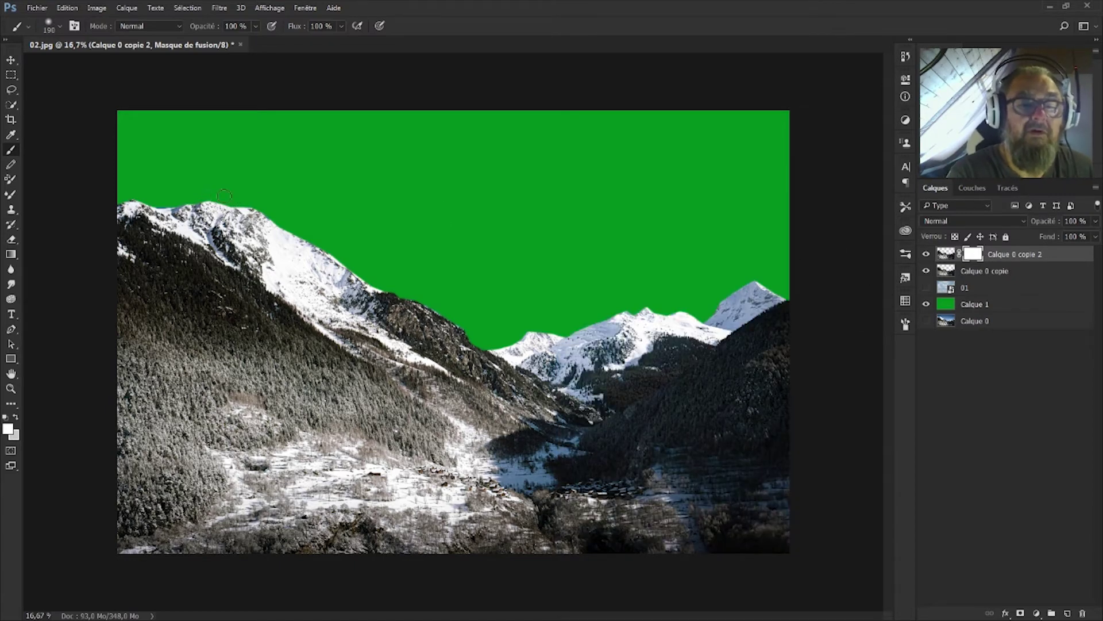
Step: Show the cloud layer 01 and set the foreground color to black and the background color to white
left_click(926, 287)
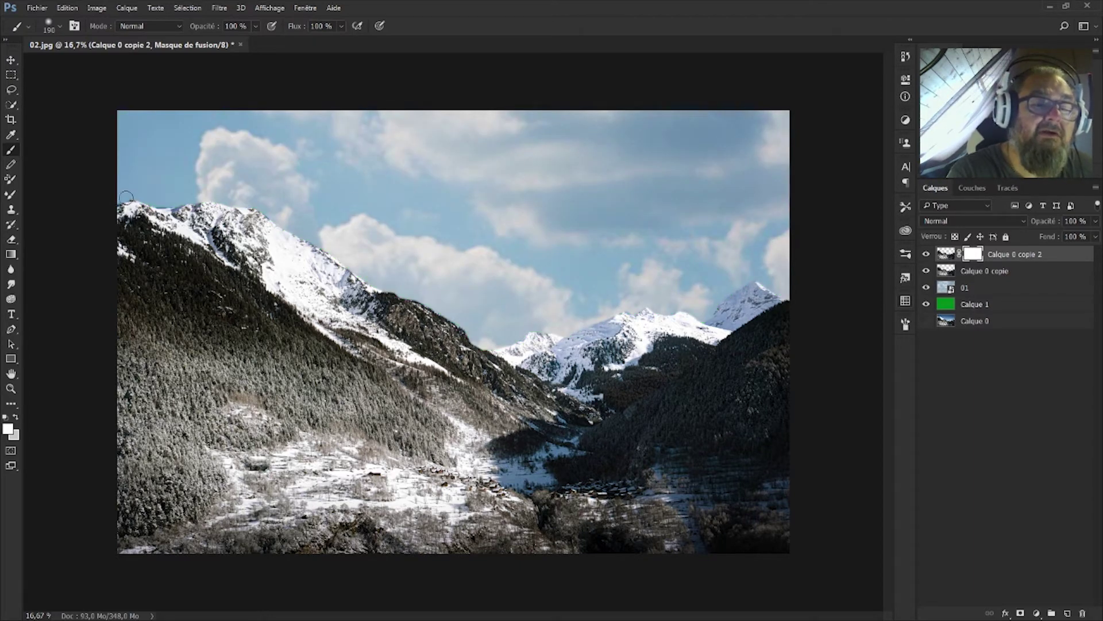
left_click(5, 416)
left_click(17, 417)
left_click(16, 417)
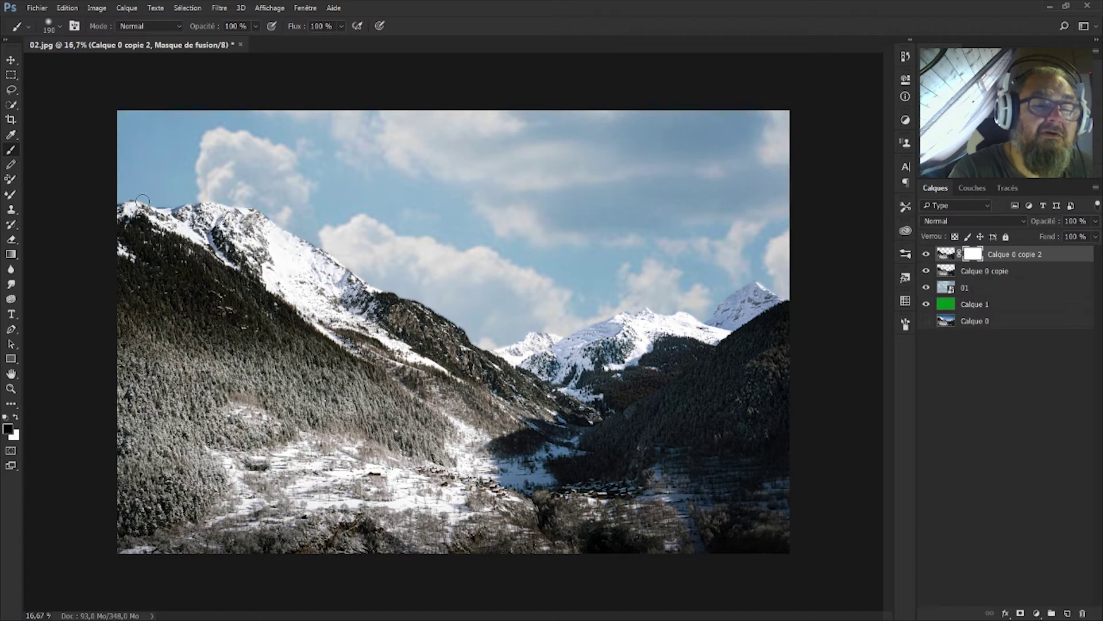
Step: Paint black along the entire mountain ridge on the Calque 0 copie 2 layer mask to reveal the blurred edge beneath
left_click_drag(145, 201, 148, 215)
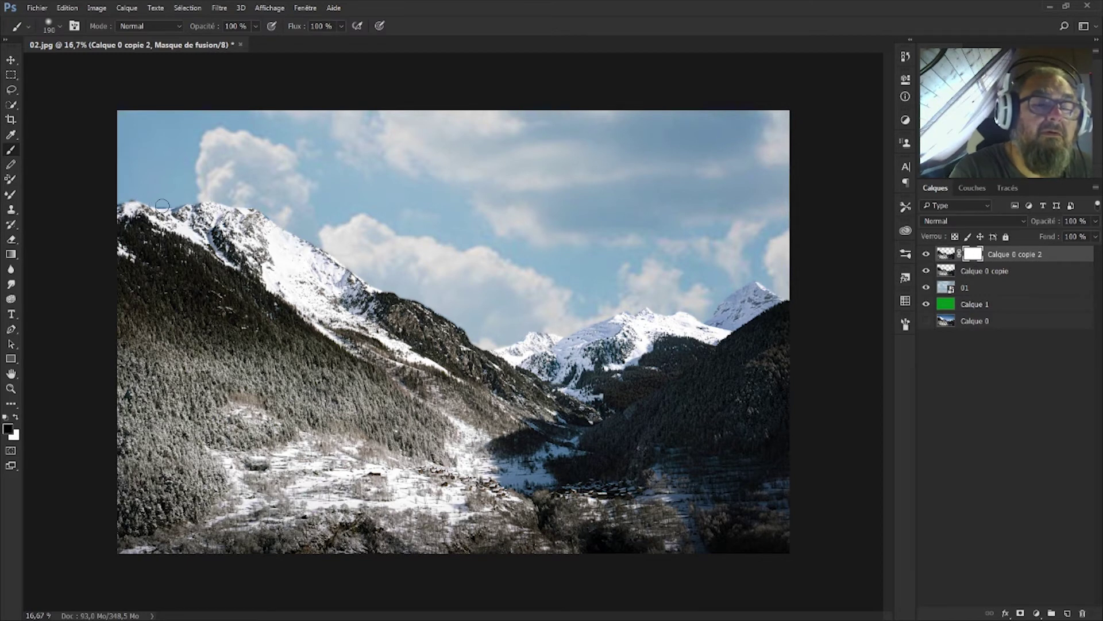
mouse_move(171, 205)
left_mouse_down()
mouse_move(228, 202)
mouse_move(212, 199)
mouse_move(352, 271)
mouse_move(374, 269)
mouse_move(341, 262)
mouse_move(373, 289)
mouse_move(362, 277)
mouse_move(479, 320)
mouse_move(452, 316)
mouse_move(477, 339)
mouse_move(507, 341)
mouse_move(485, 346)
mouse_move(649, 307)
mouse_move(630, 307)
mouse_move(728, 307)
mouse_move(707, 315)
mouse_move(763, 284)
mouse_move(795, 288)
mouse_move(801, 325)
left_mouse_up()
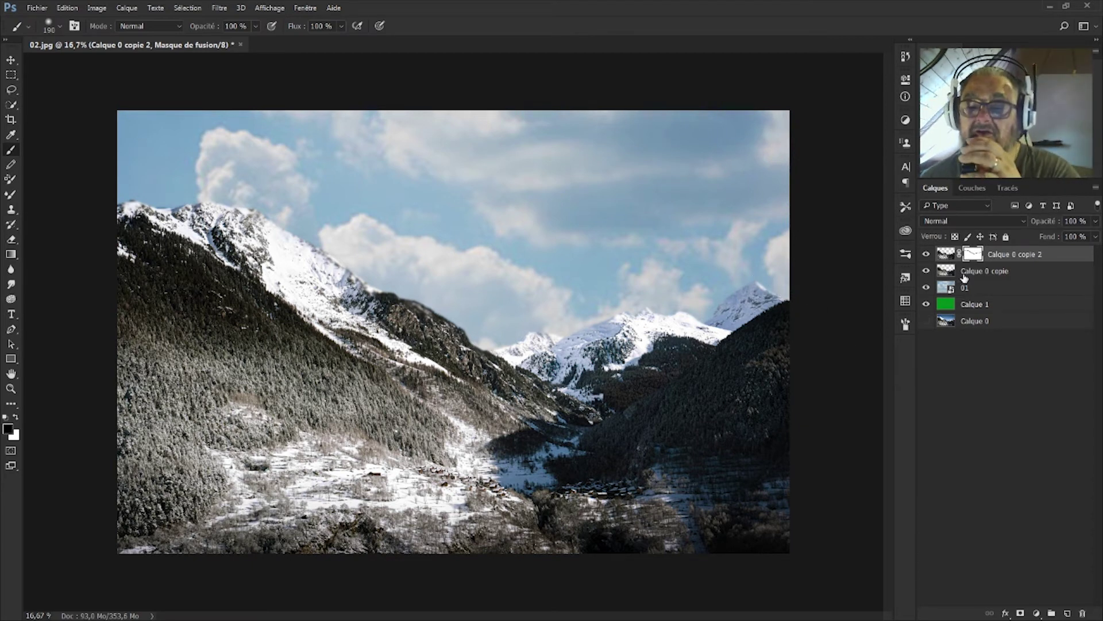
Step: Inspect the softened ridge against the green Calque 1 with cloud layer 01 temporarily hidden, finishing with Calque 1 hidden
left_click(925, 303)
left_click(926, 288)
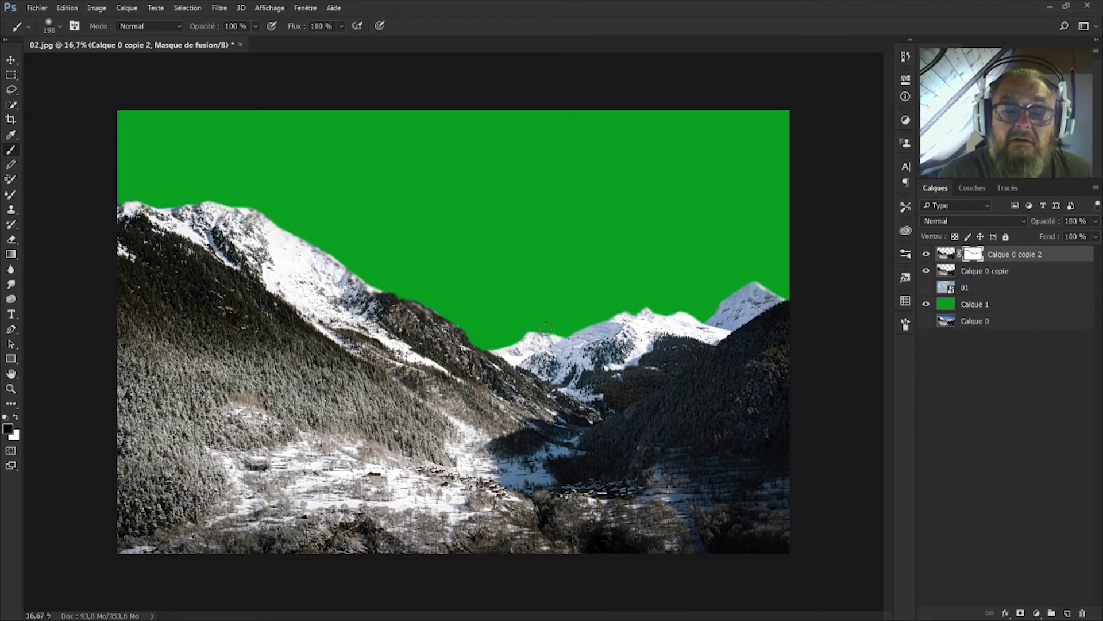
left_click(925, 287)
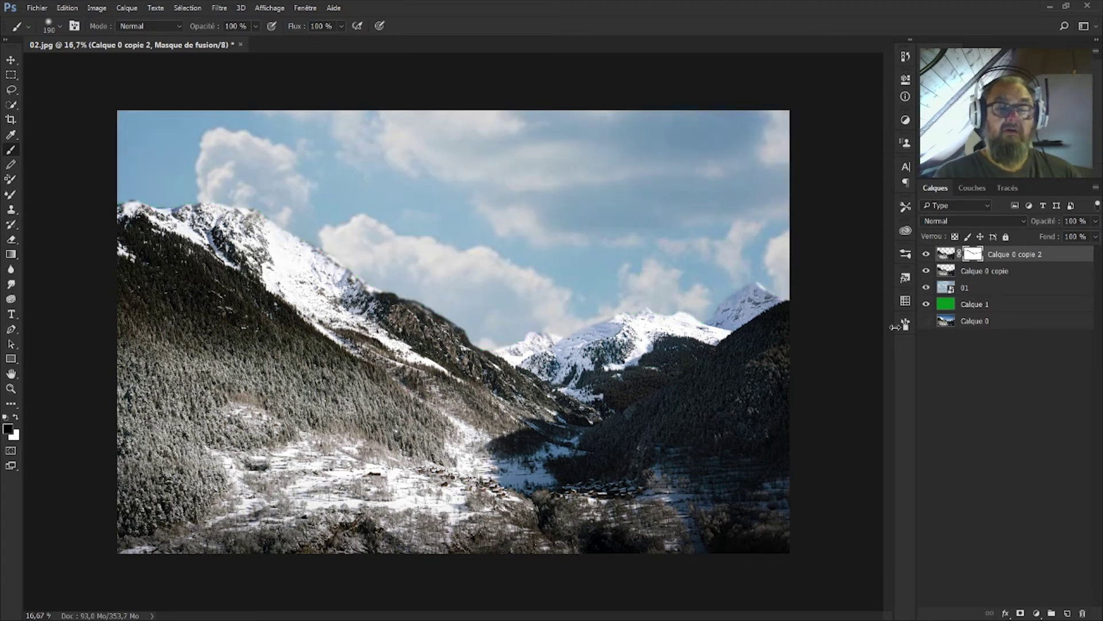
left_click(927, 305)
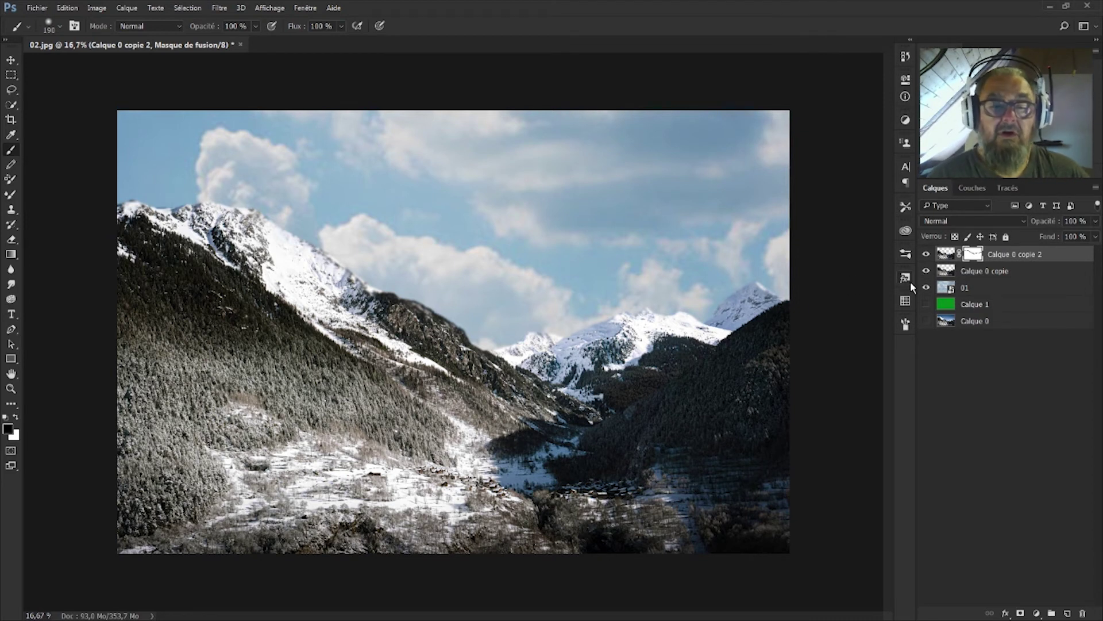
Step: Apply a Gaussian Blur with a radius of 1.2 pixels to cloud layer 01
left_click(972, 291)
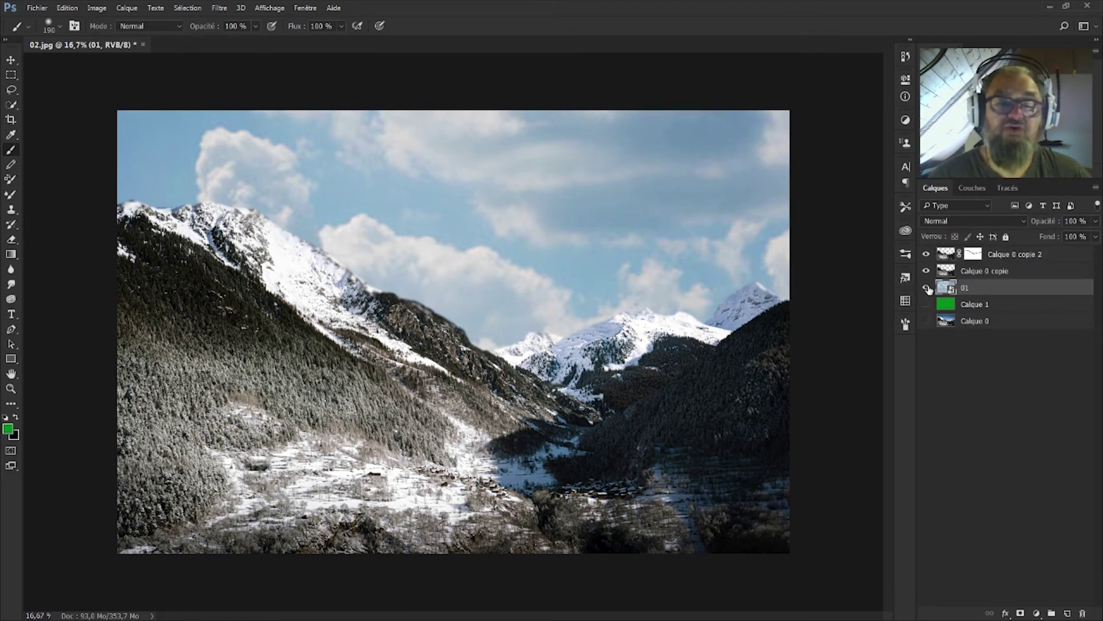
left_click(221, 8)
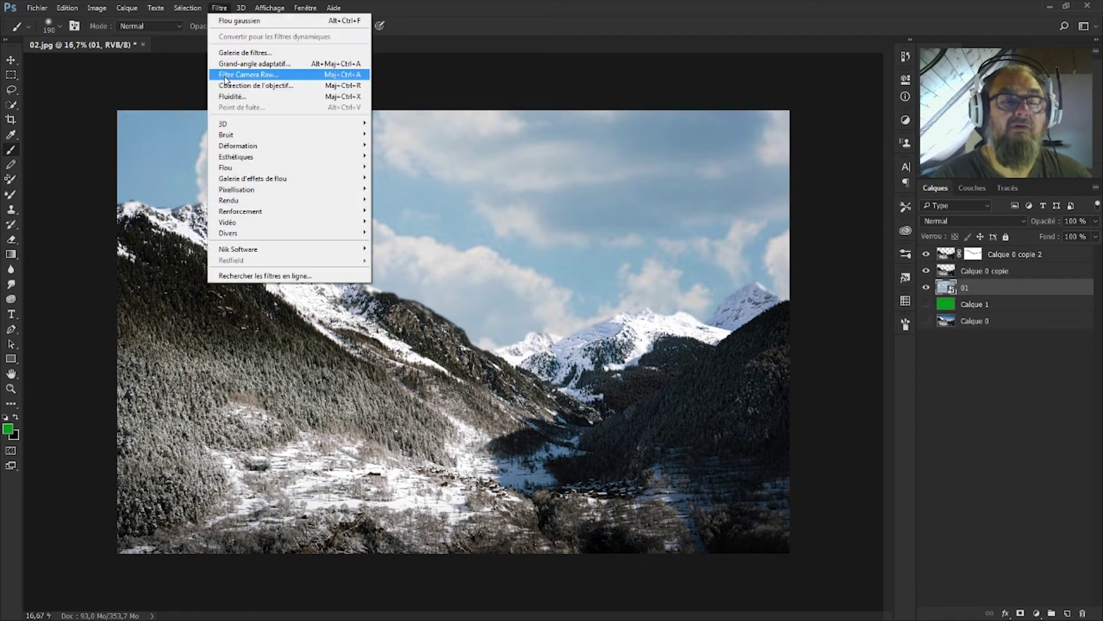
mouse_move(274, 182)
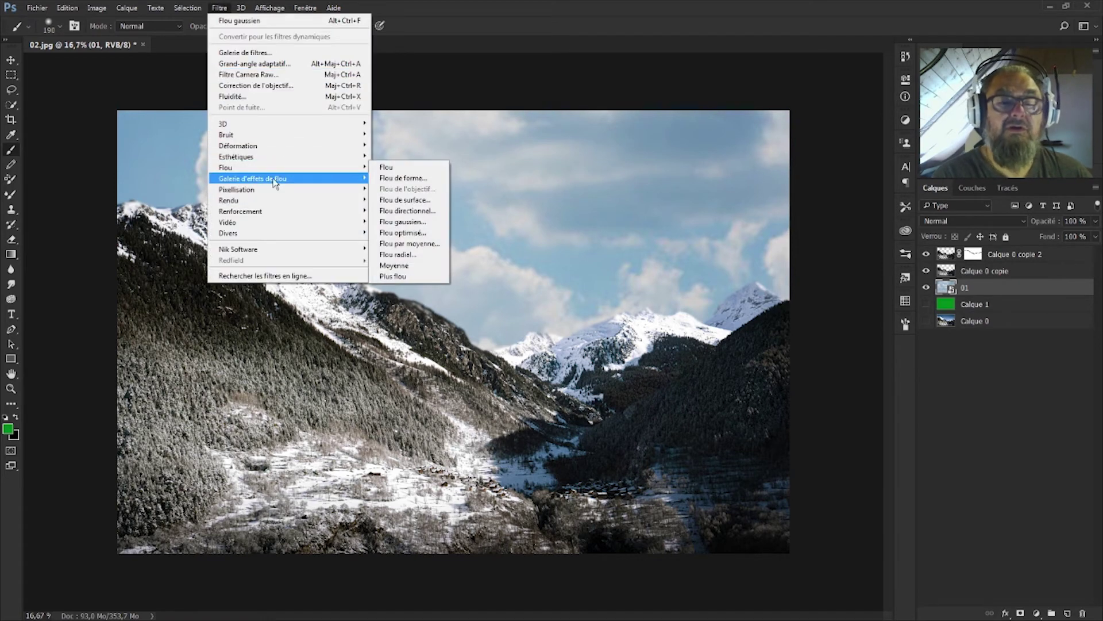
left_click(424, 222)
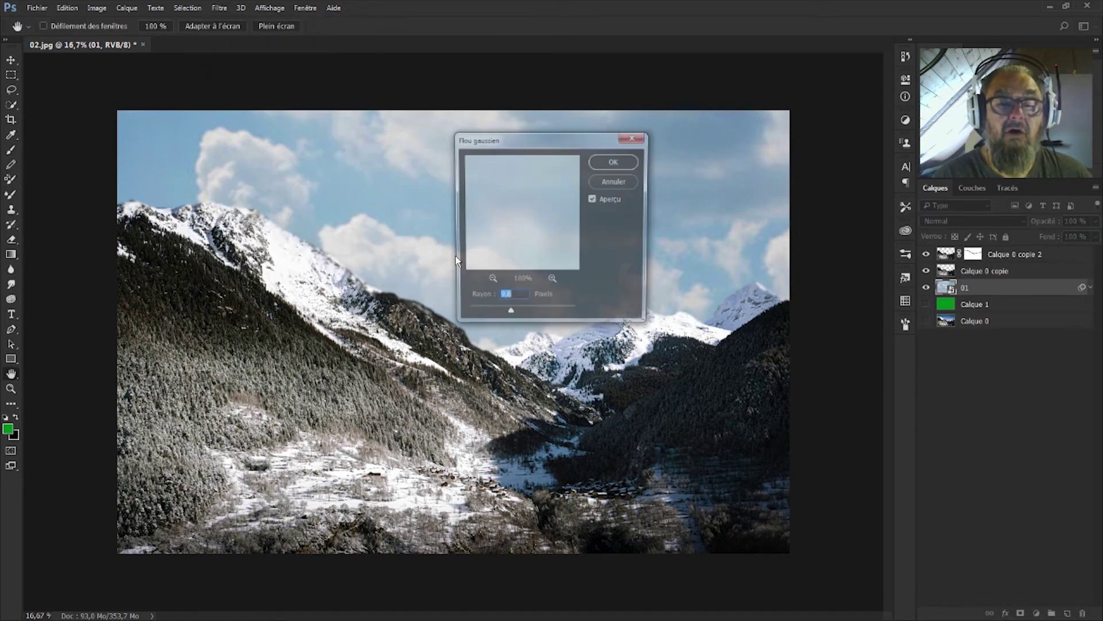
left_click(472, 313)
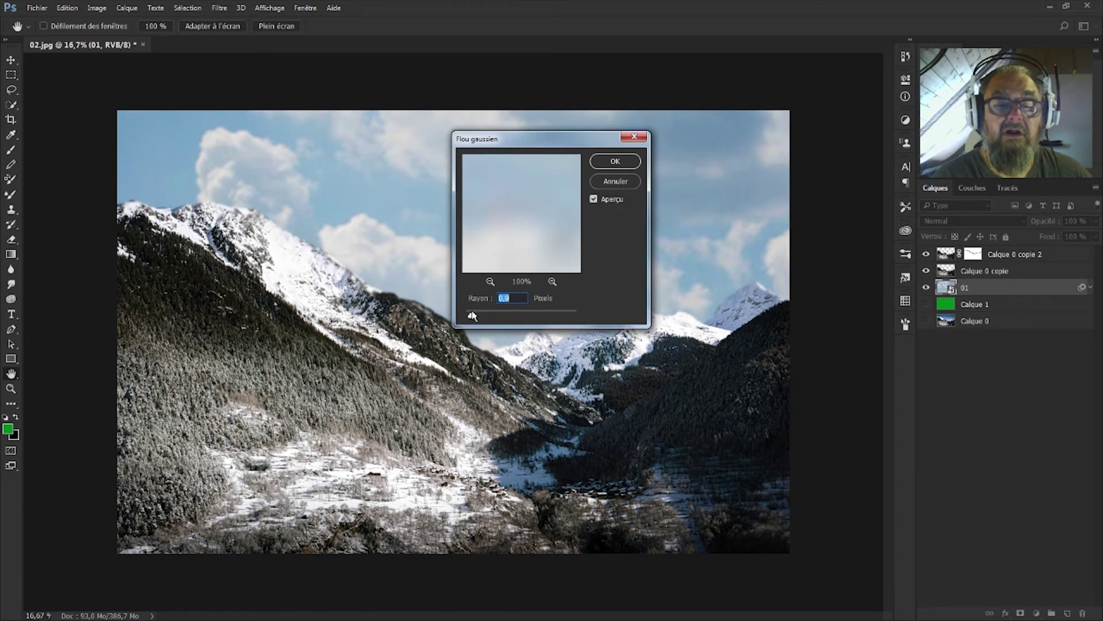
left_click_drag(474, 315, 474, 318)
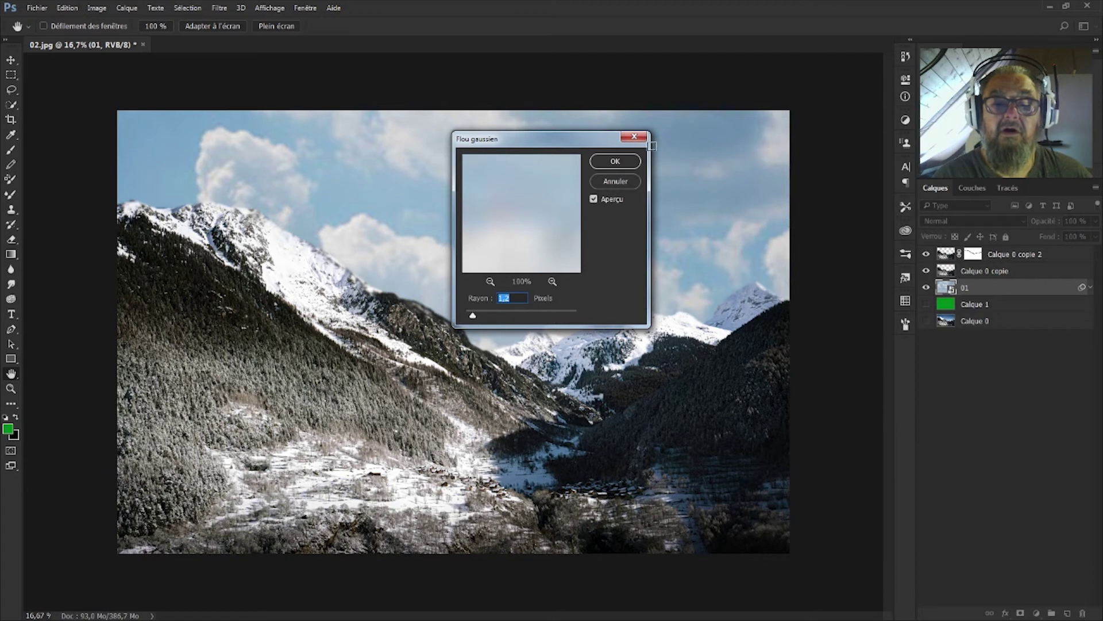
left_click(615, 161)
key("b")
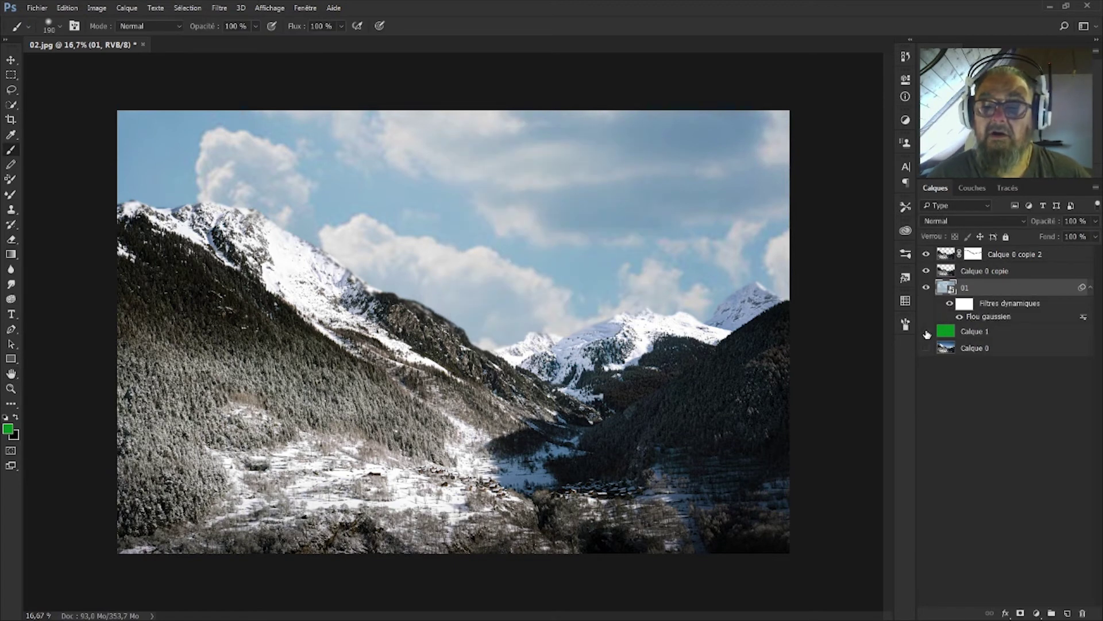
Step: Compare the ridge edge with and without the blurred Calque 0 copie against the green Calque 1, with cloud layer 01 hidden
left_click(926, 288)
left_click(926, 331)
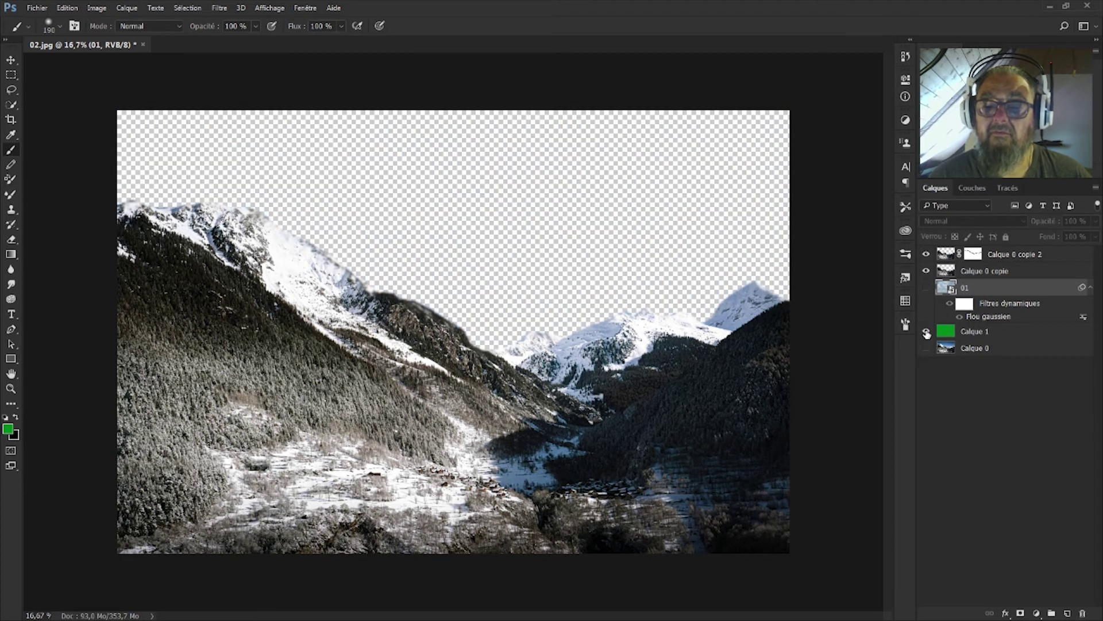
left_click(926, 270)
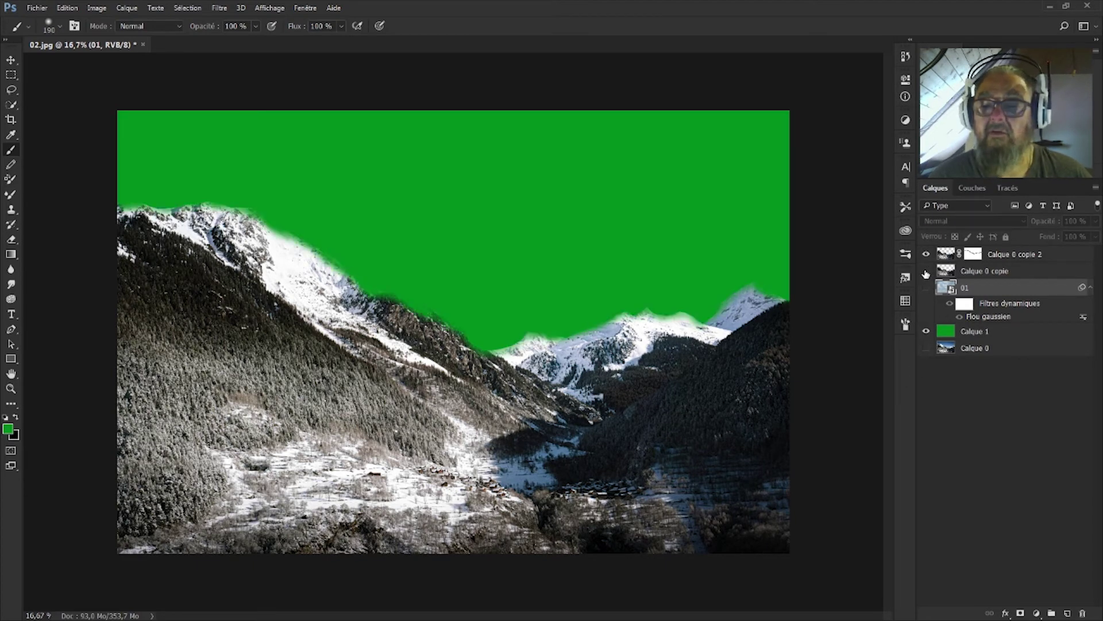
left_click(925, 270)
Step: Compare the cutout with the Calque 0 copie 2 mask disabled and re-enabled, and show cloud layer 01 again
left_click(973, 253)
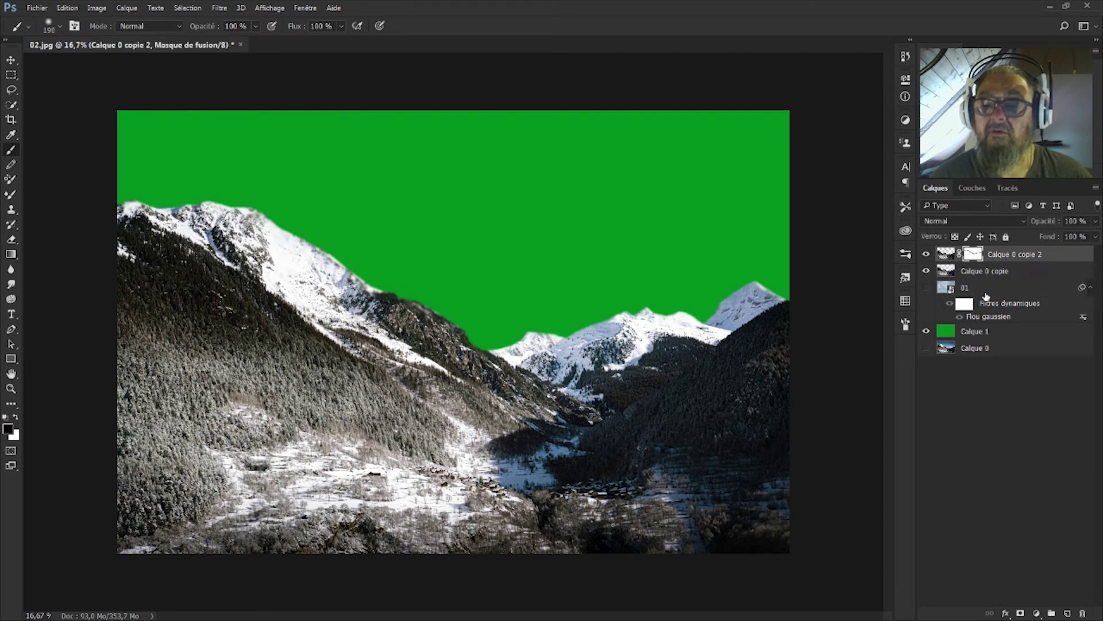
right_click(977, 258)
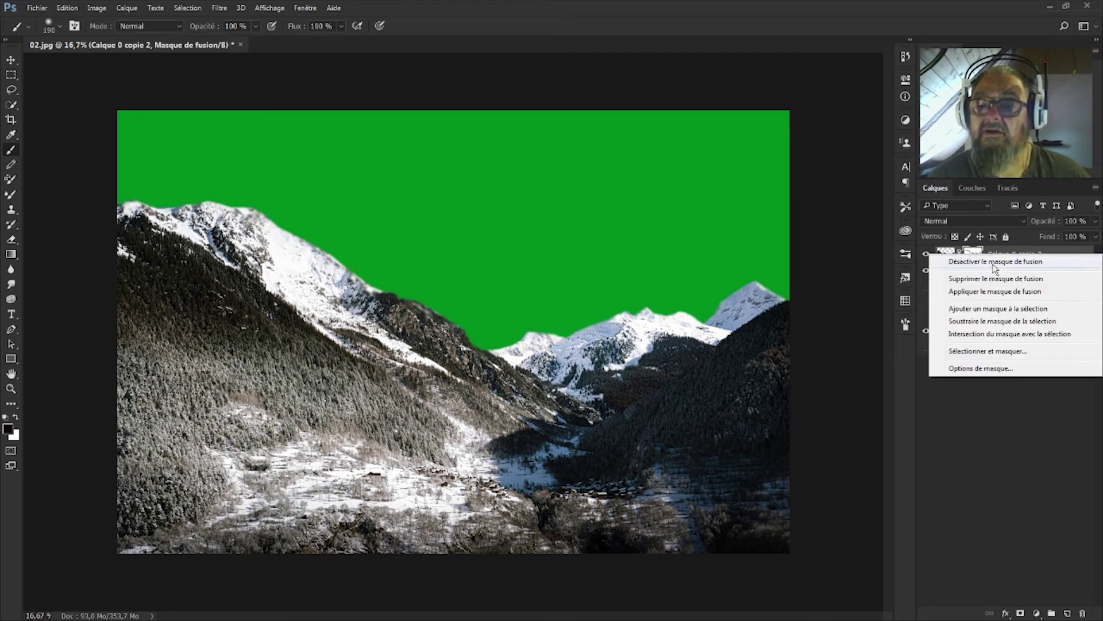
left_click(991, 262)
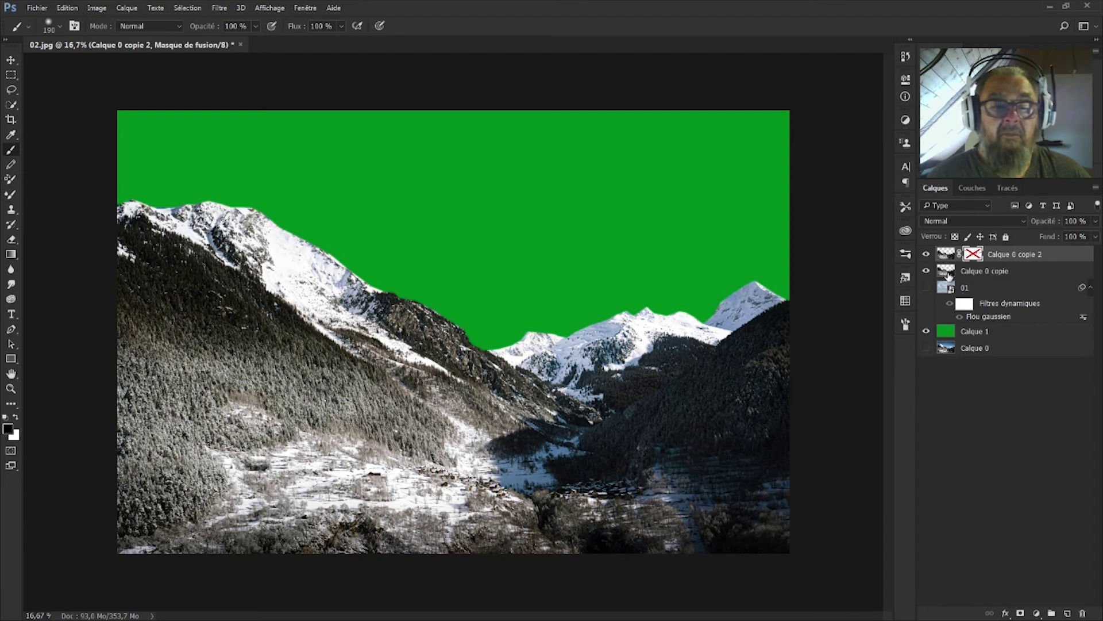
left_click(926, 272)
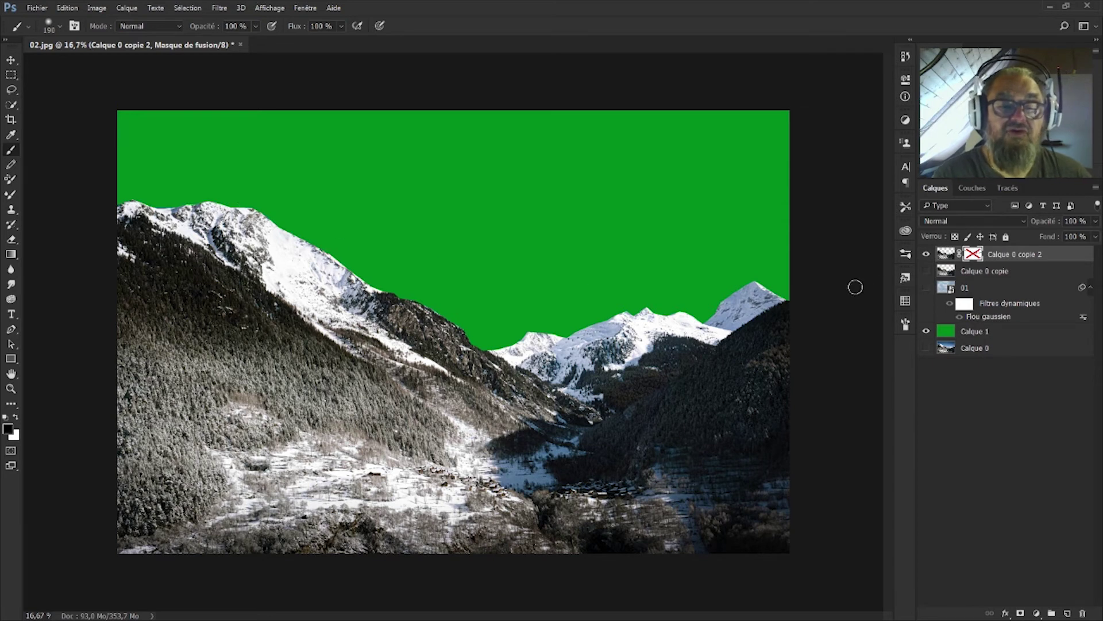
left_click(925, 271)
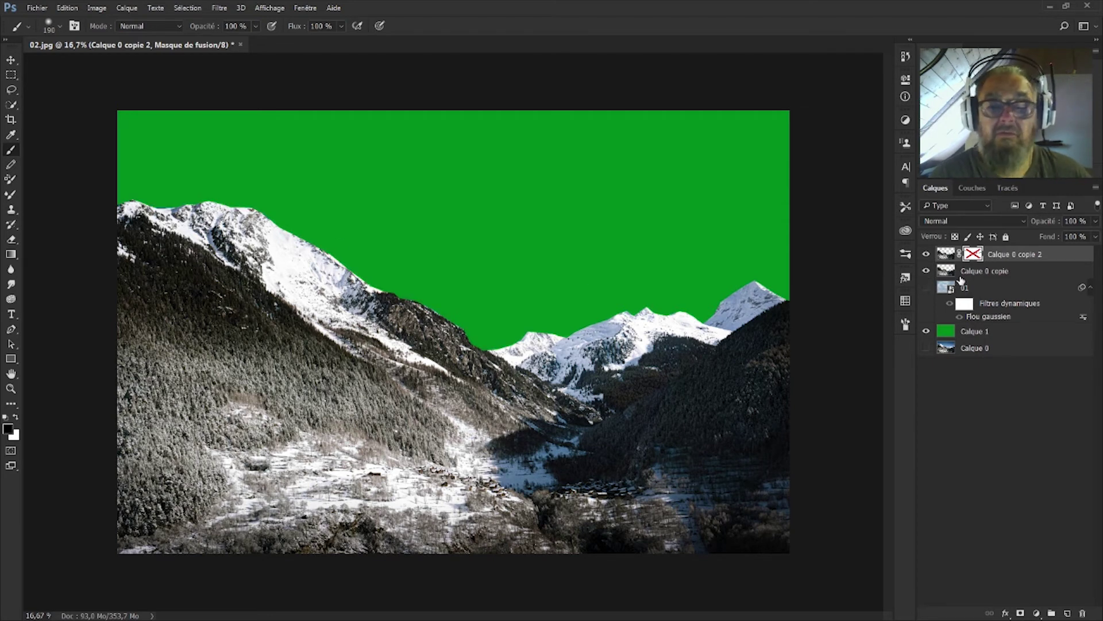
left_click(977, 256, "shift")
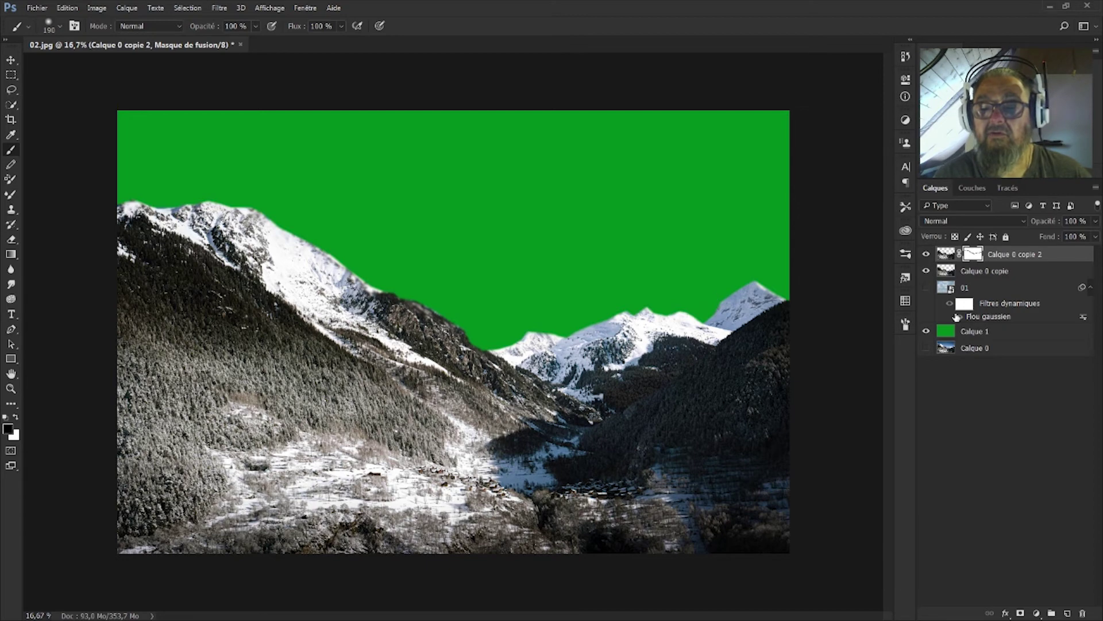
left_click(926, 288)
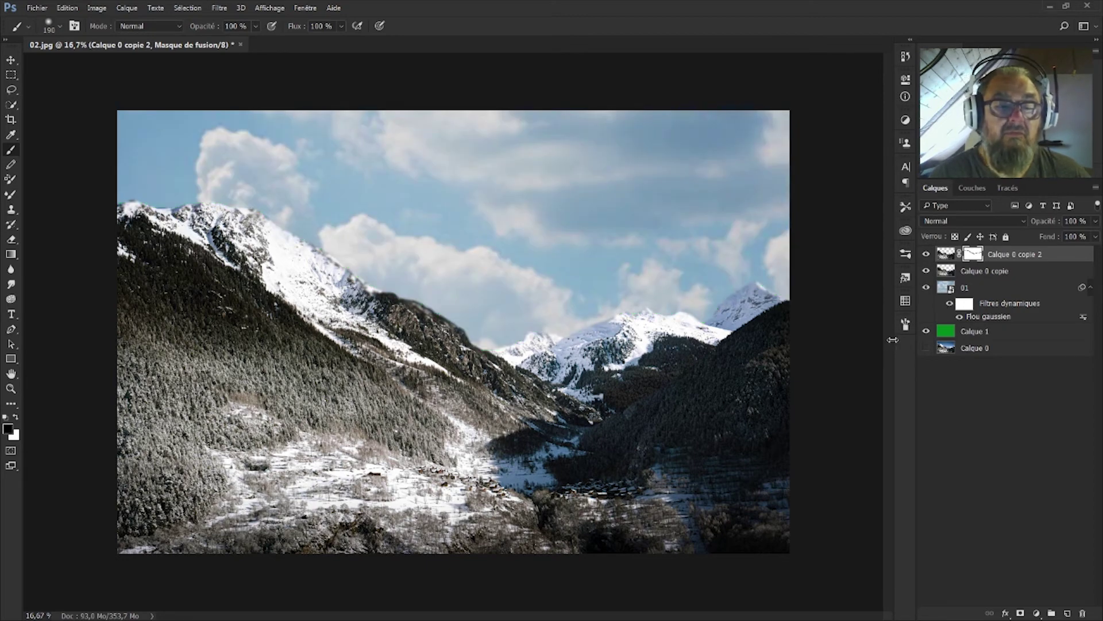